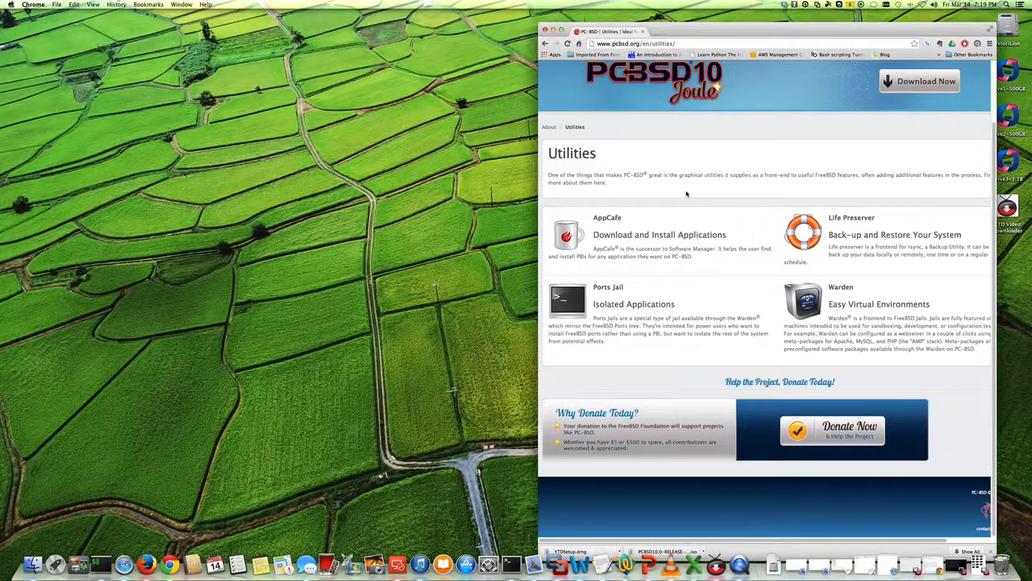
# Read through the PC-BSD About page describing the operating system and its features.
pyautogui.click(549, 126)
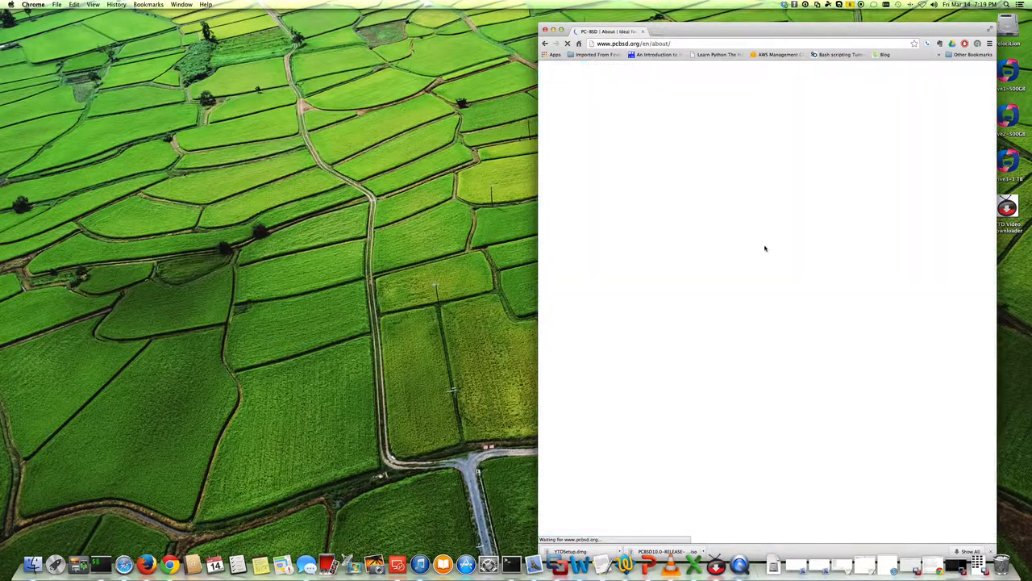
pyautogui.scroll(-6, 762, 246)
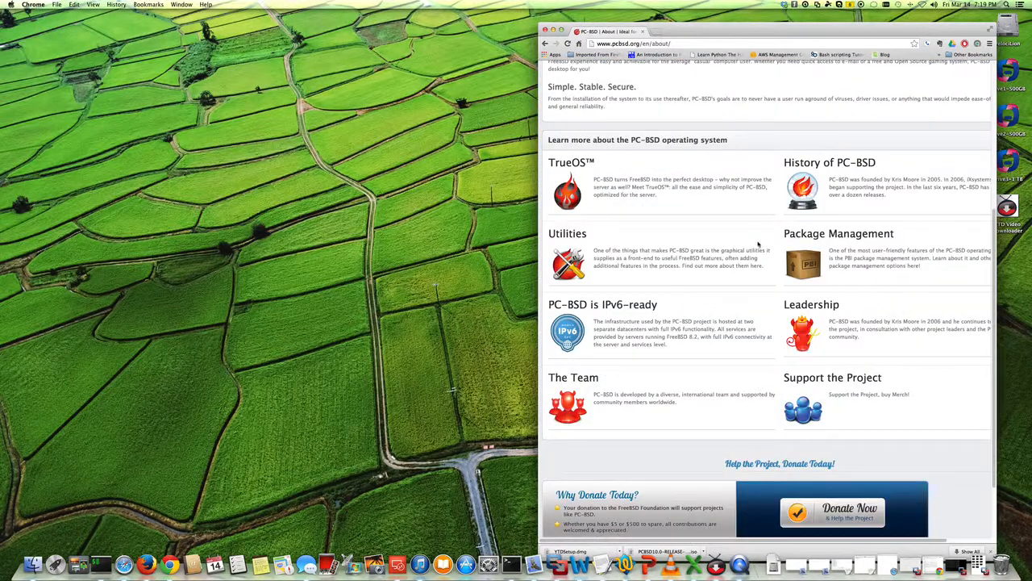
pyautogui.scroll(6, 734, 241)
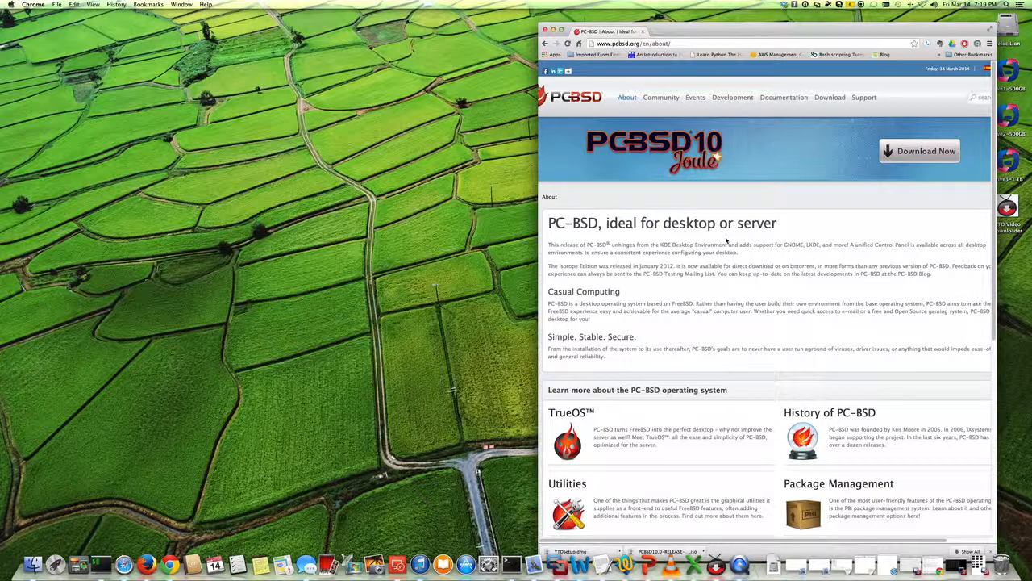
pyautogui.scroll(-5, 727, 239)
pyautogui.scroll(5, 727, 239)
pyautogui.click(615, 43)
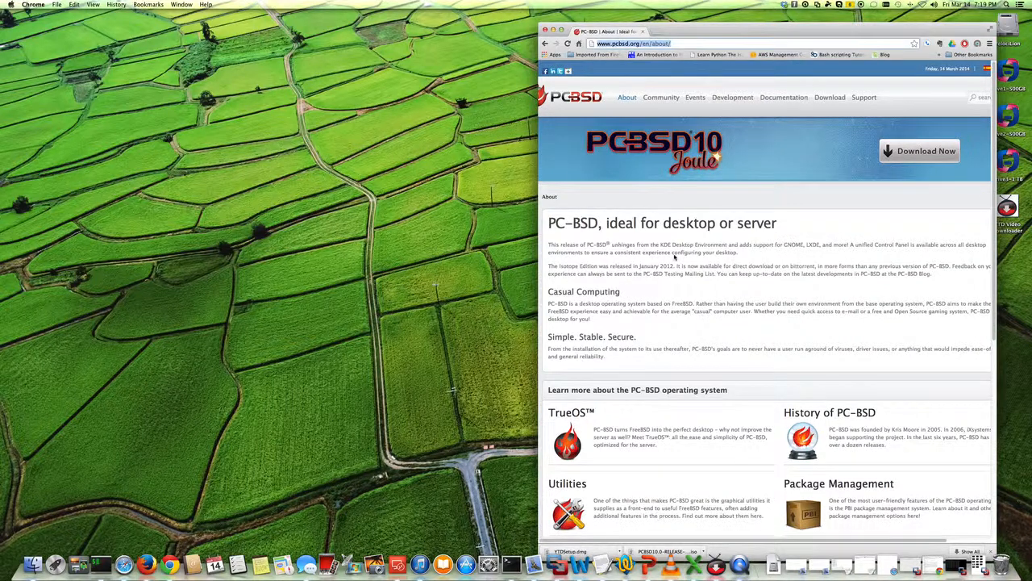
pyautogui.scroll(-3, 667, 255)
pyautogui.scroll(5, 668, 255)
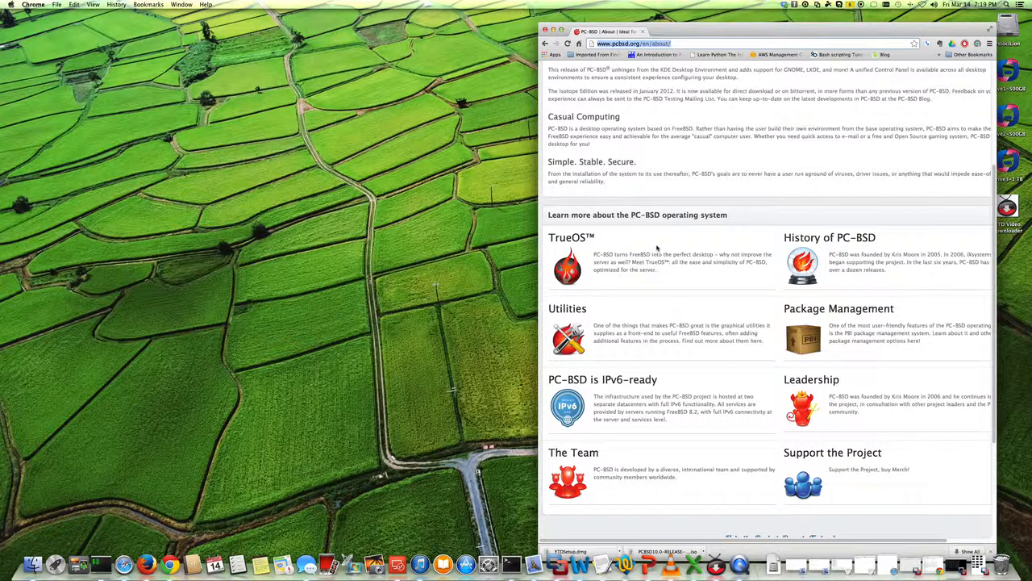
pyautogui.scroll(2, 656, 238)
pyautogui.scroll(-2, 656, 238)
pyautogui.scroll(2, 637, 236)
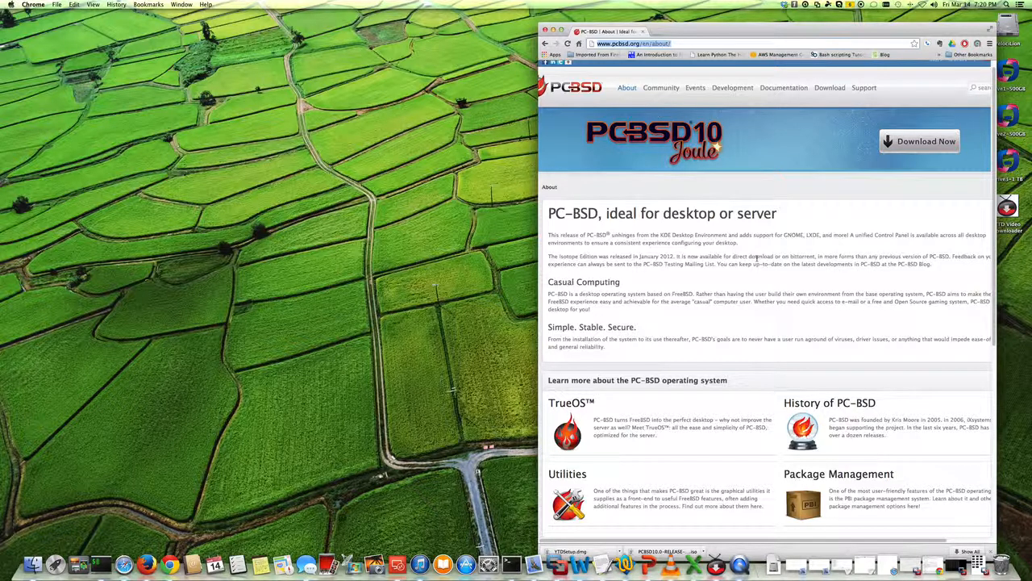
pyautogui.moveTo(933, 265); pyautogui.dragTo(549, 234)
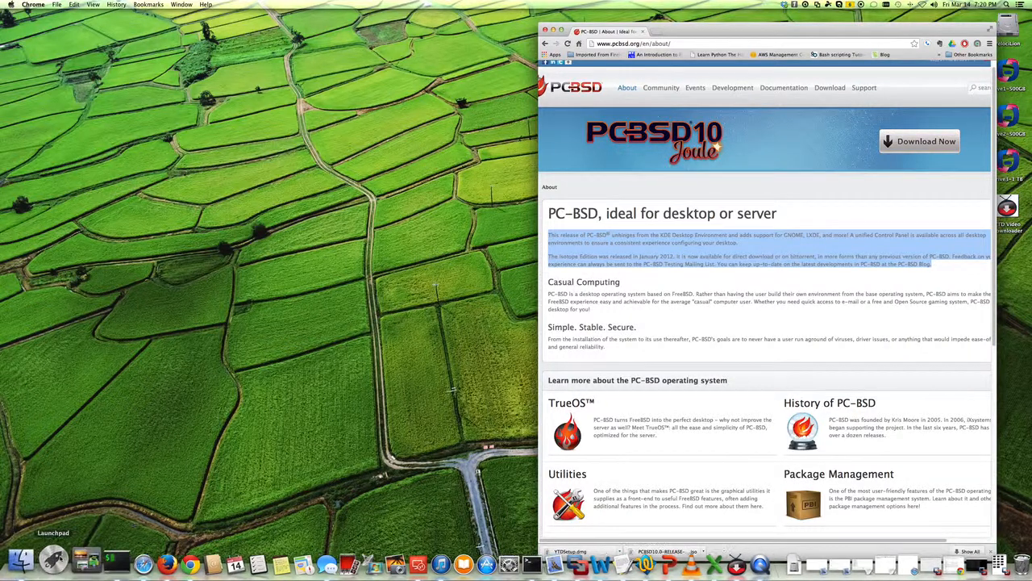
pyautogui.rightClick(57, 559)
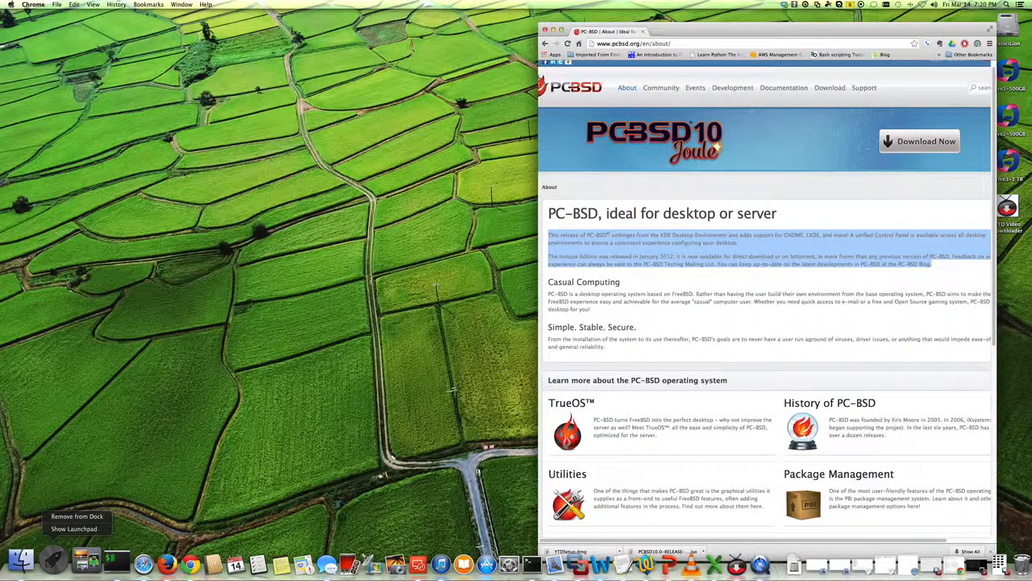
pyautogui.rightClick(759, 562)
pyautogui.press('Escape')
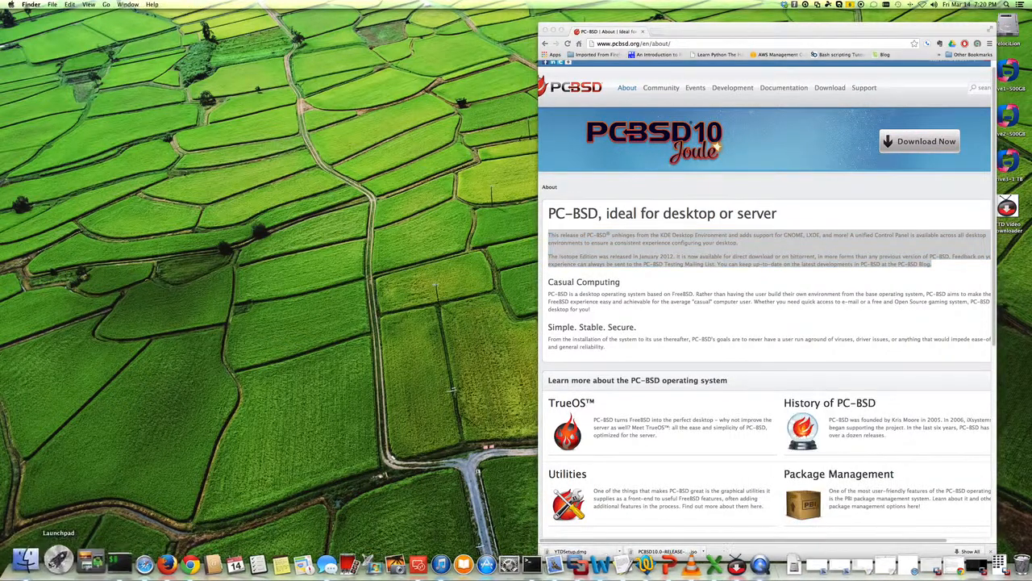
# Launch VirtualBox from Launchpad and dismiss the new-version notice.
pyautogui.click(56, 559)
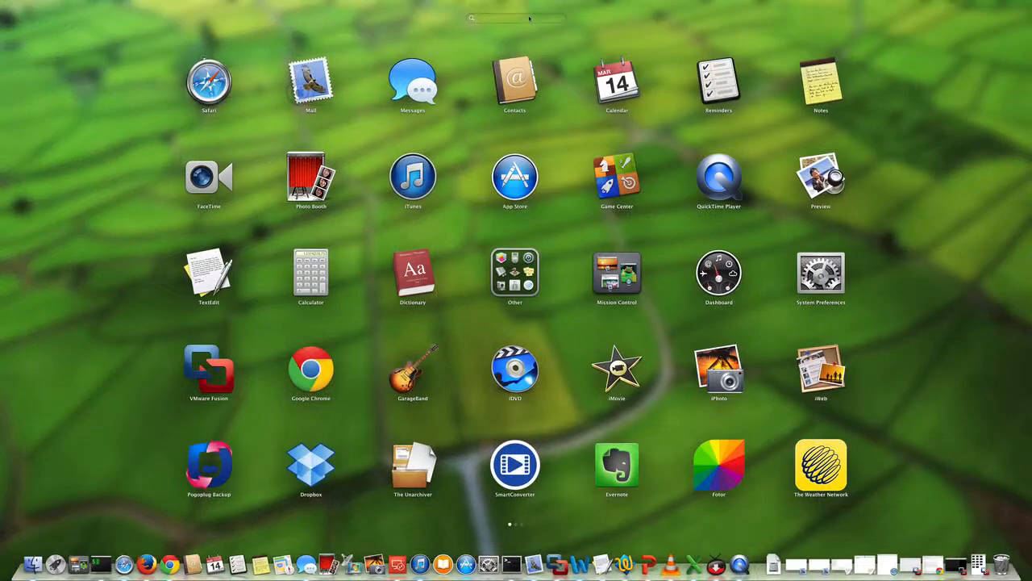
pyautogui.write('vir')
pyautogui.click(527, 73)
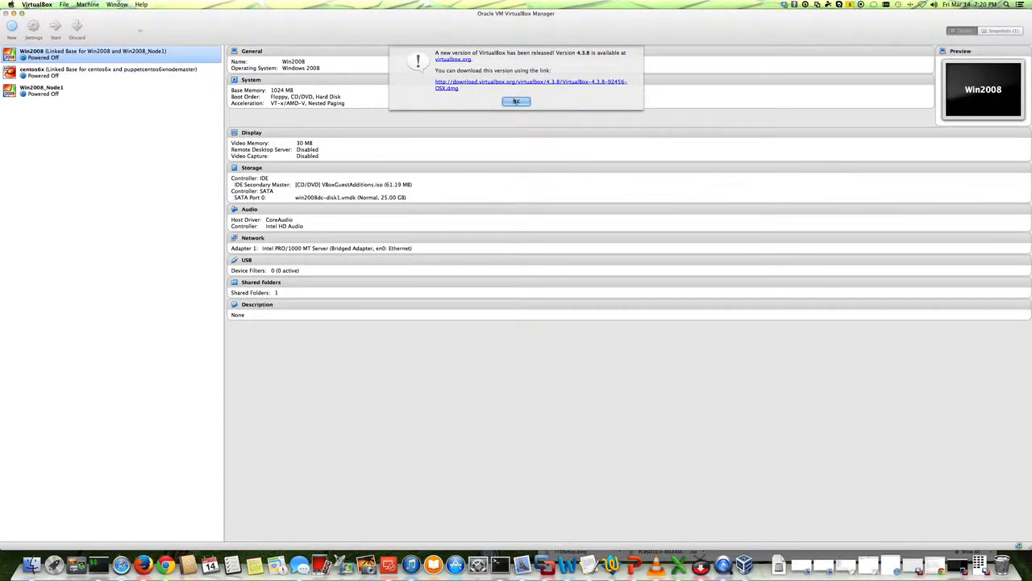
pyautogui.click(516, 102)
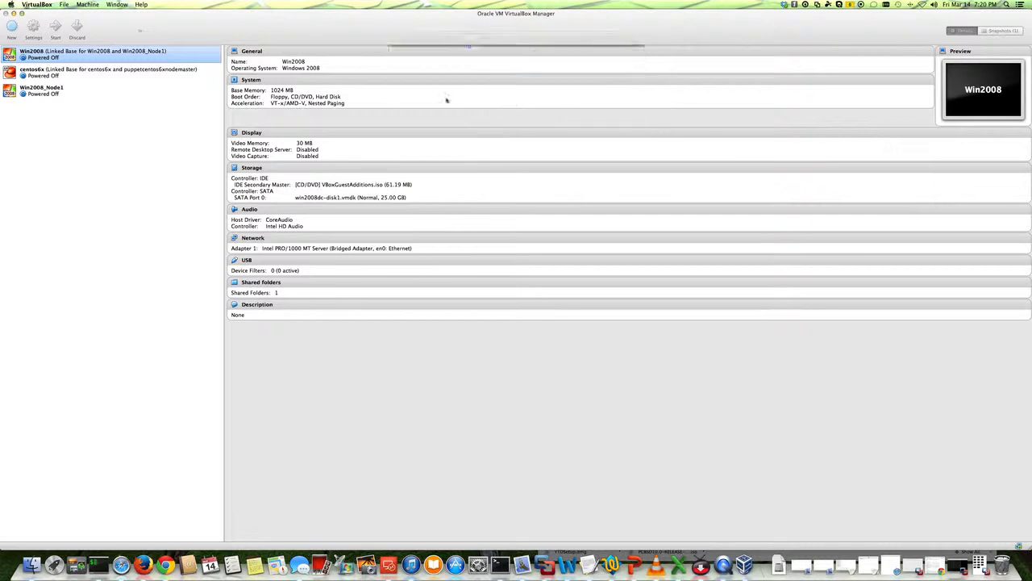
# Create a new virtual machine named pcbsd, type BSD, version FreeBSD (64 bit), with 2048 MB of memory.
pyautogui.click(13, 27)
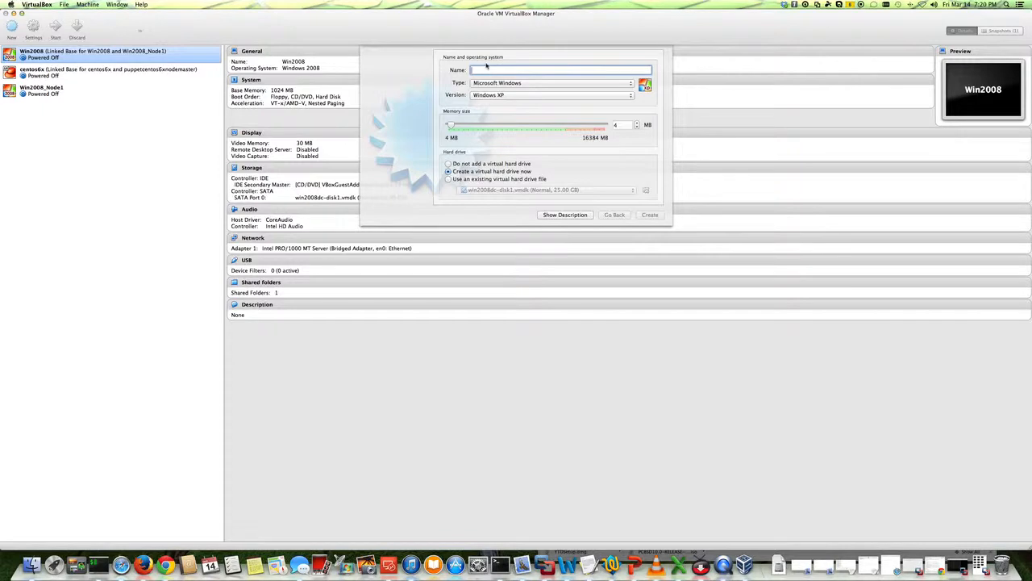
pyautogui.write('pcbsd')
pyautogui.press('BackSpace')
pyautogui.click(500, 83)
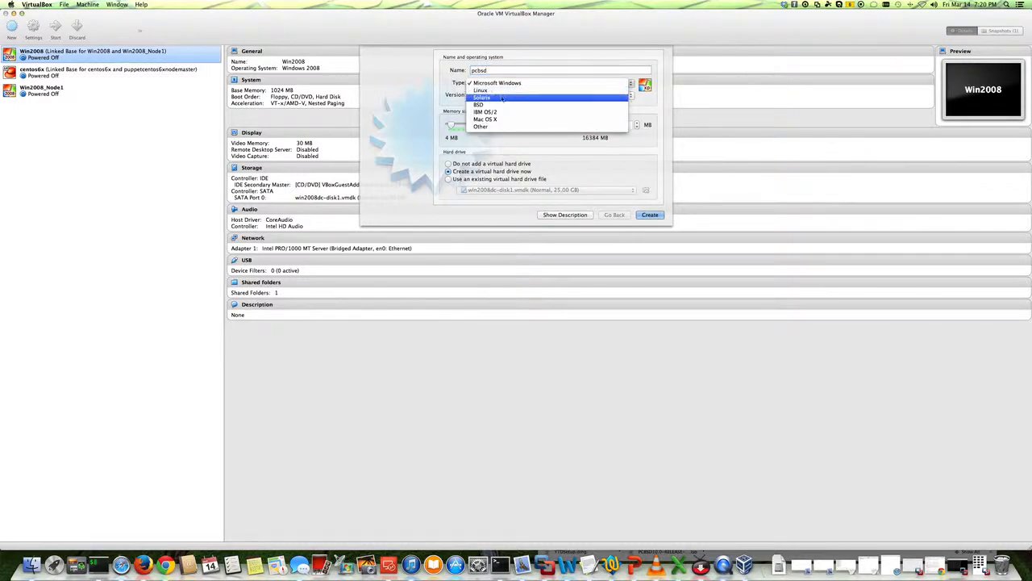
pyautogui.click(500, 104)
pyautogui.click(494, 96)
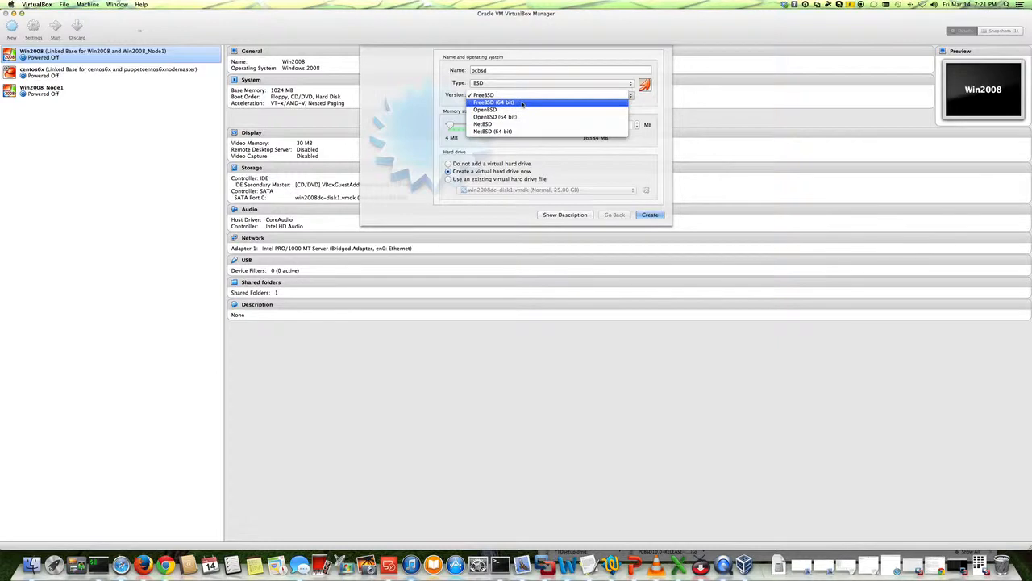
pyautogui.click(521, 104)
pyautogui.press('Tab')
pyautogui.write('2048')
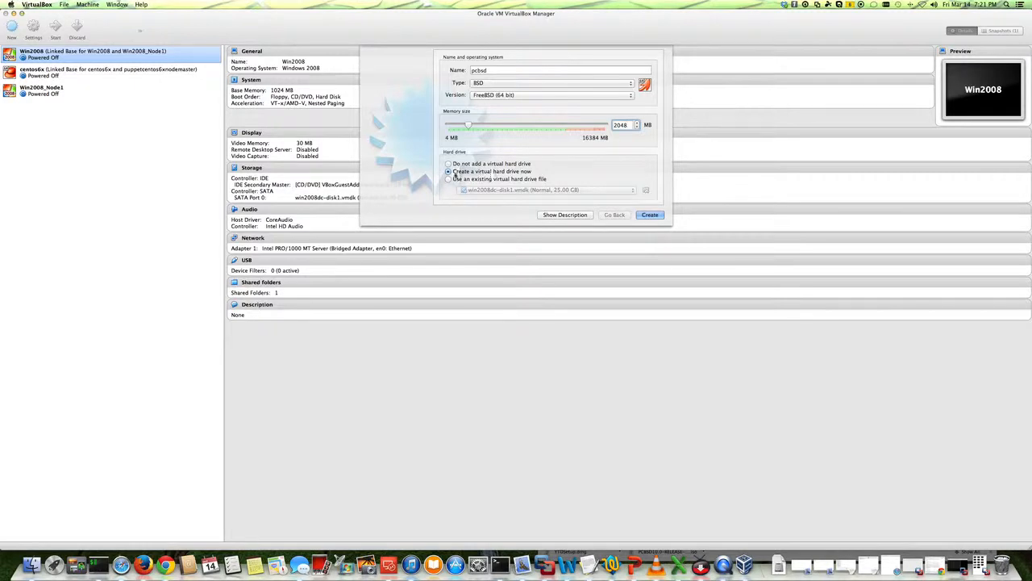
pyautogui.click(650, 215)
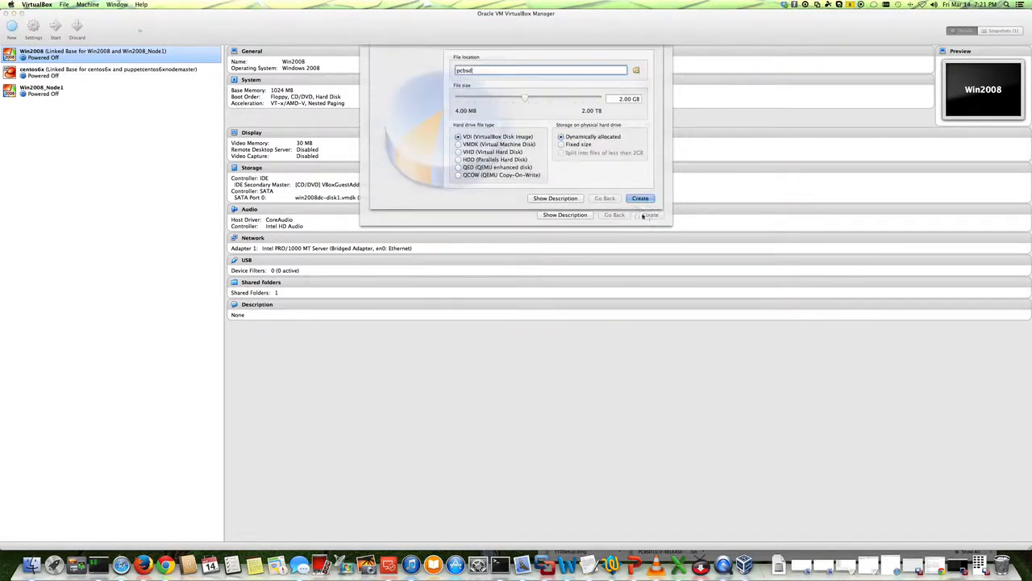
# Create the VM's new virtual hard disk with a size of 50 GB.
pyautogui.press('Tab')
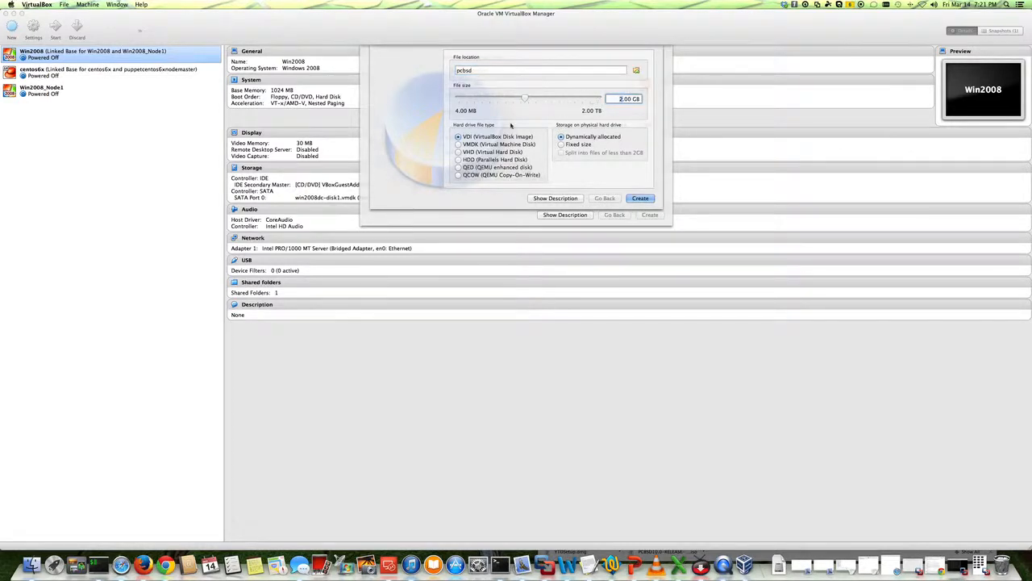
pyautogui.write('50')
pyautogui.click(640, 198)
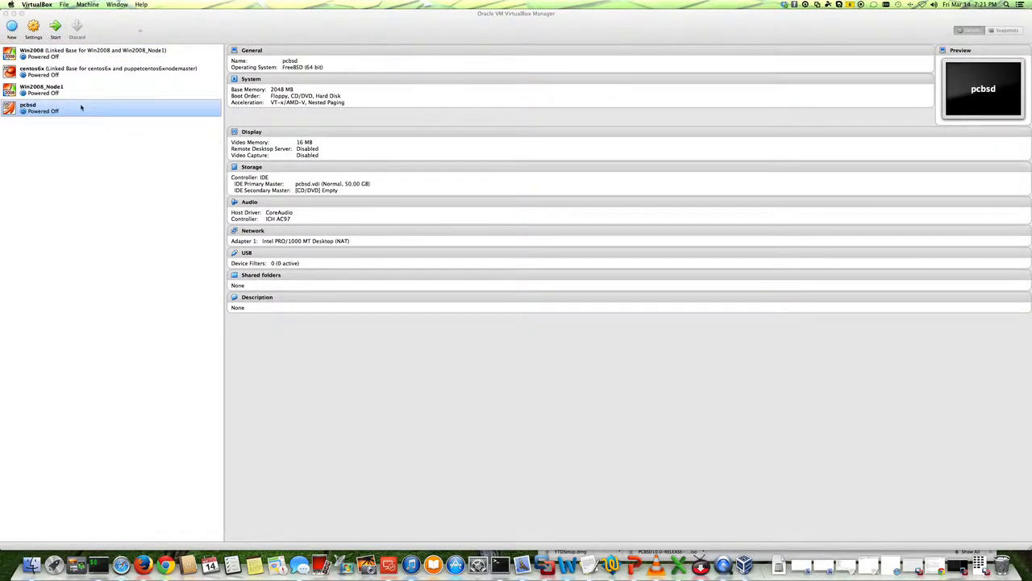
# Review the pcbsd VM's settings pages: system, display, storage, audio, network and shared folders.
pyautogui.rightClick(81, 107)
pyautogui.click(92, 110)
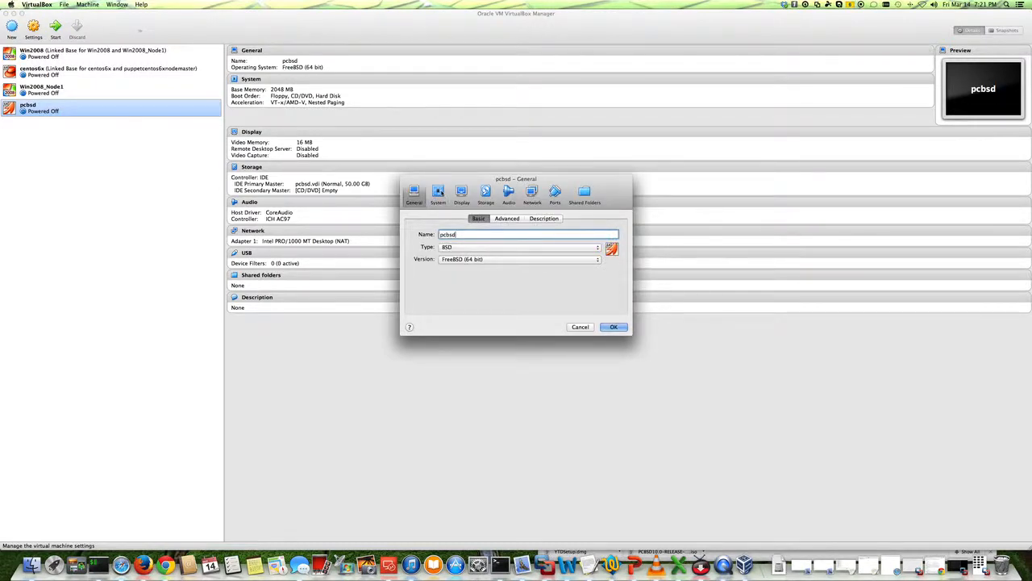
pyautogui.click(438, 194)
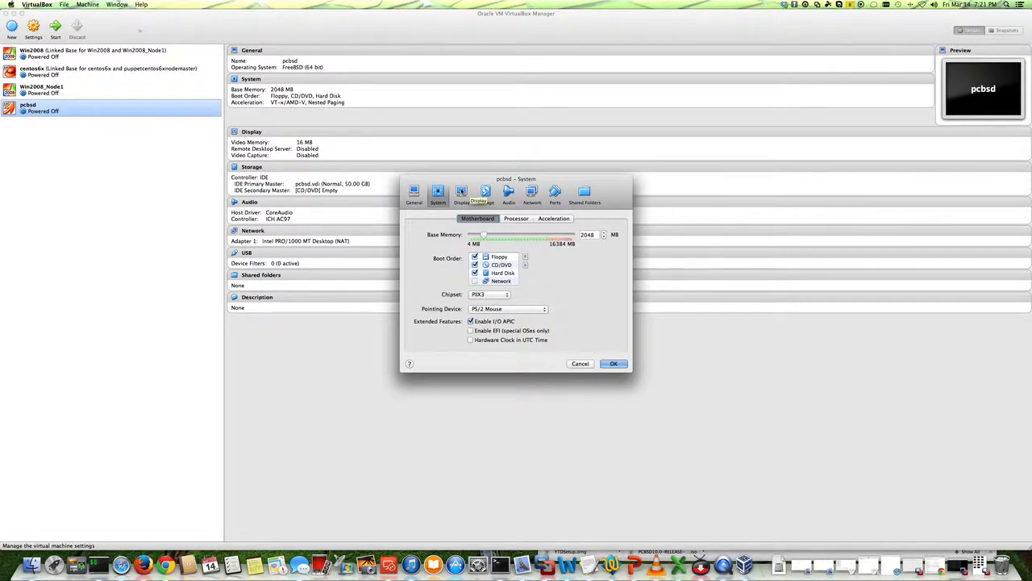
pyautogui.click(465, 194)
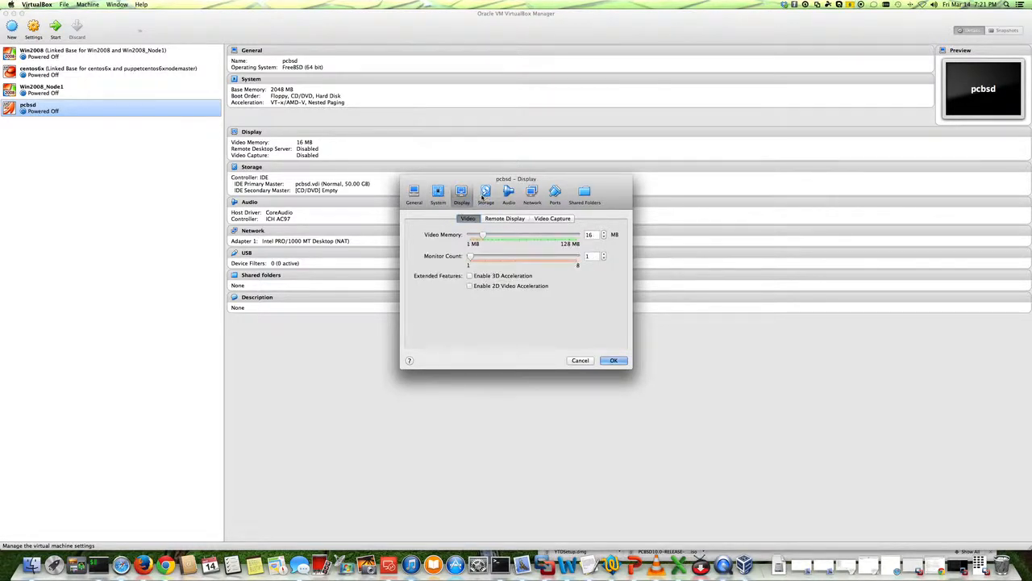
pyautogui.click(484, 195)
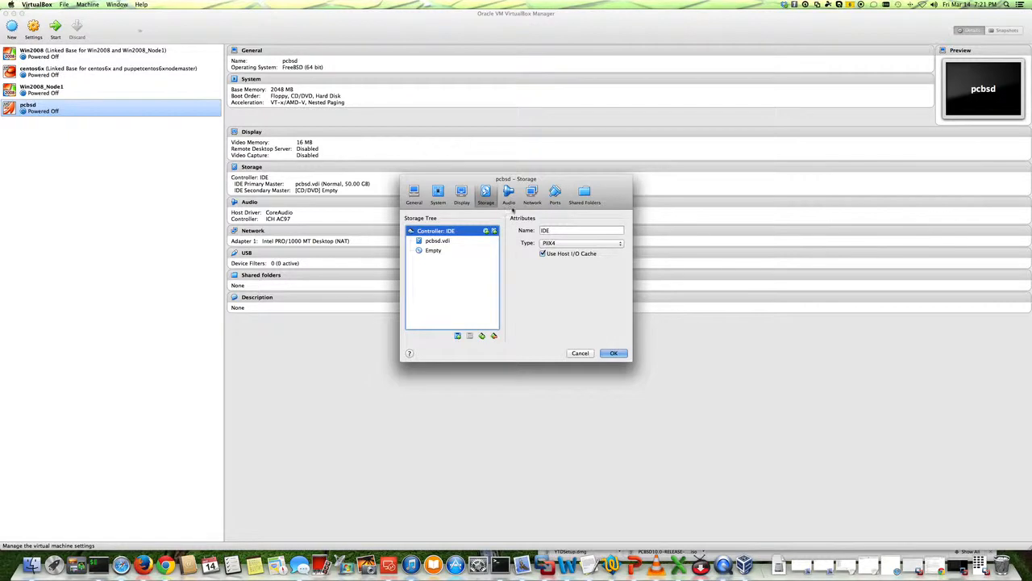
pyautogui.click(508, 198)
pyautogui.click(533, 195)
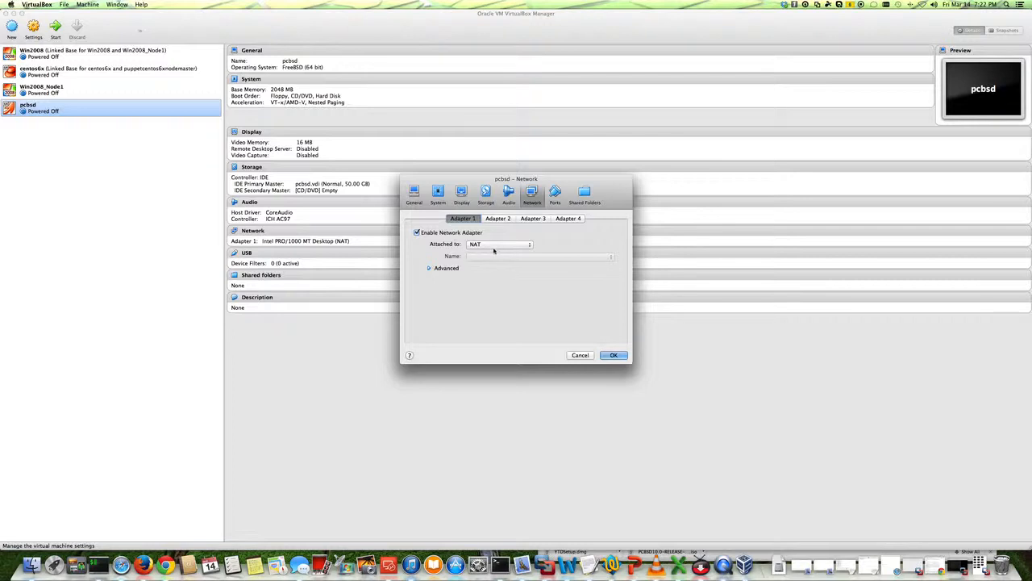
pyautogui.click(482, 246)
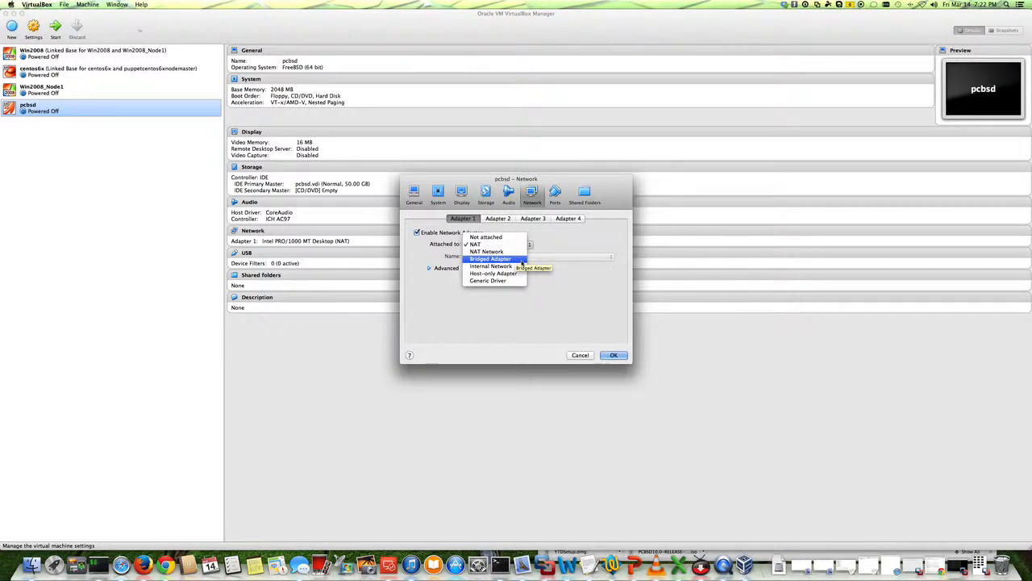
pyautogui.click(558, 250)
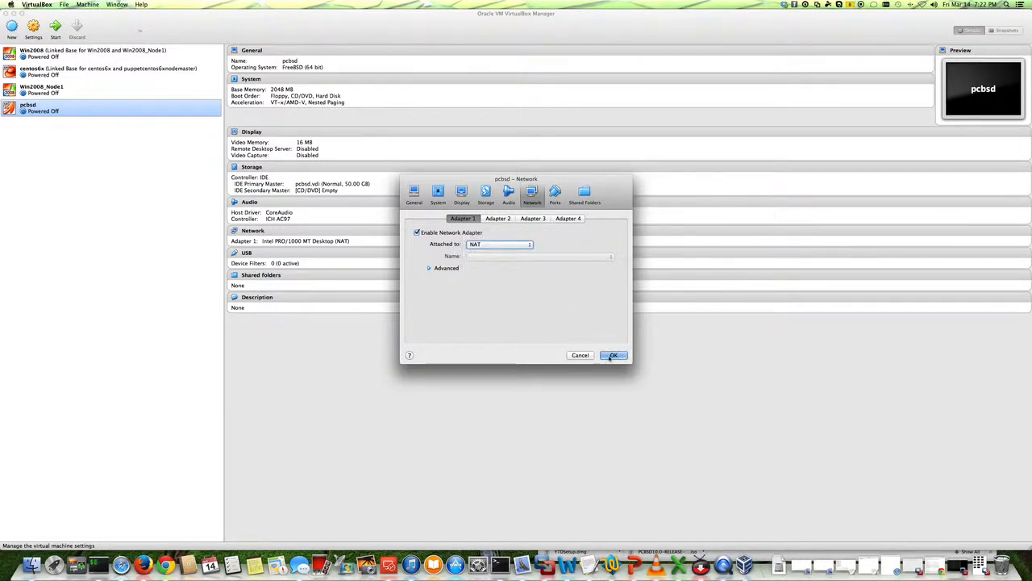
pyautogui.click(580, 202)
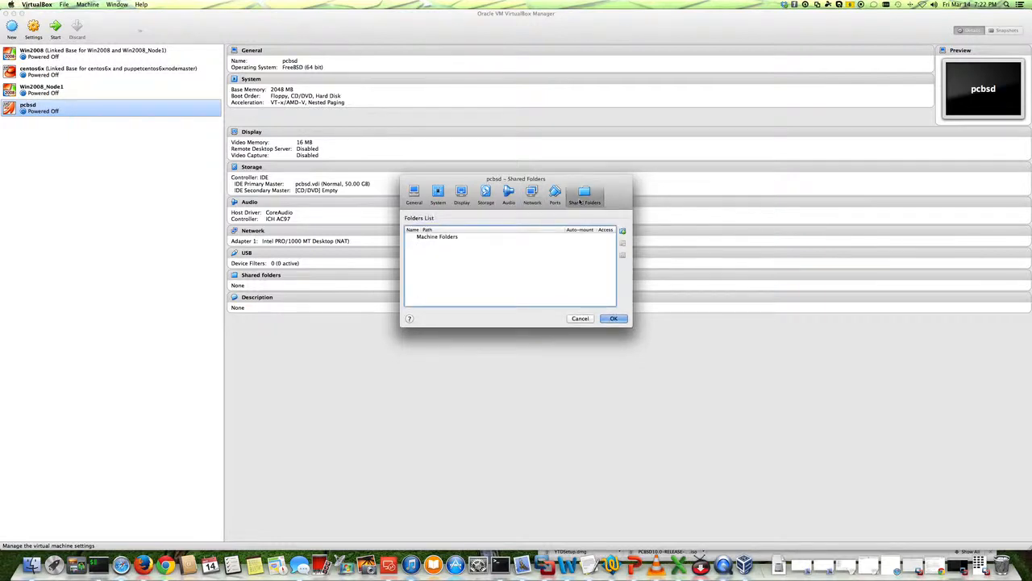
pyautogui.click(611, 317)
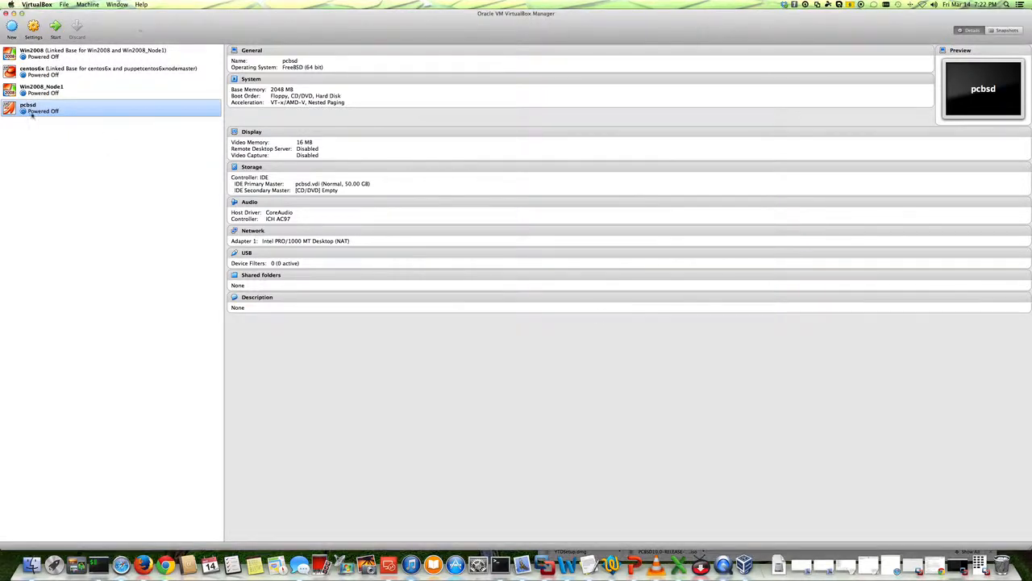
# Start the pcbsd VM using PCBSD10.0-RELEASE-x64-DVD-USB-latest.iso from Downloads as the startup disk.
pyautogui.doubleClick(62, 111)
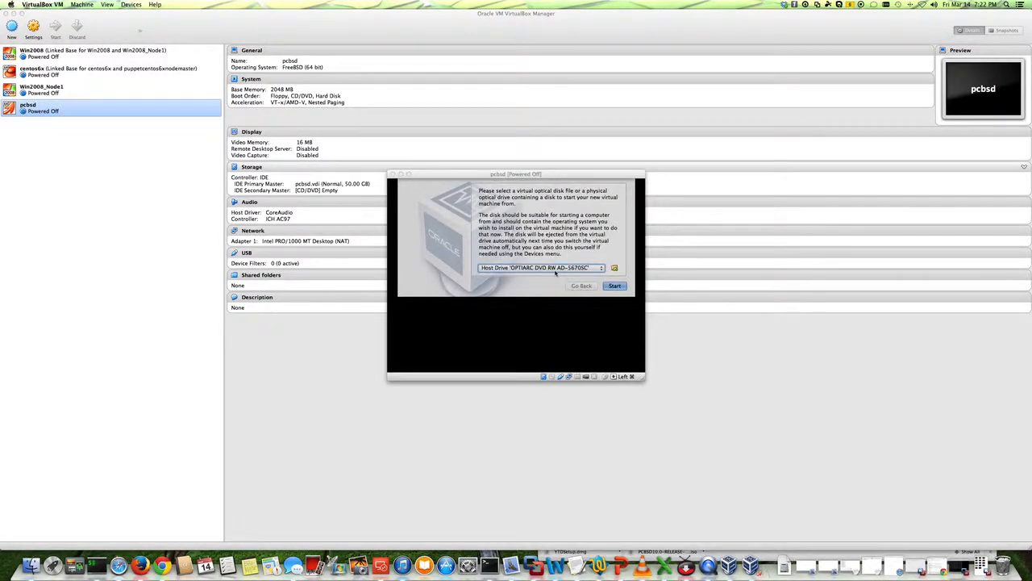
pyautogui.click(614, 268)
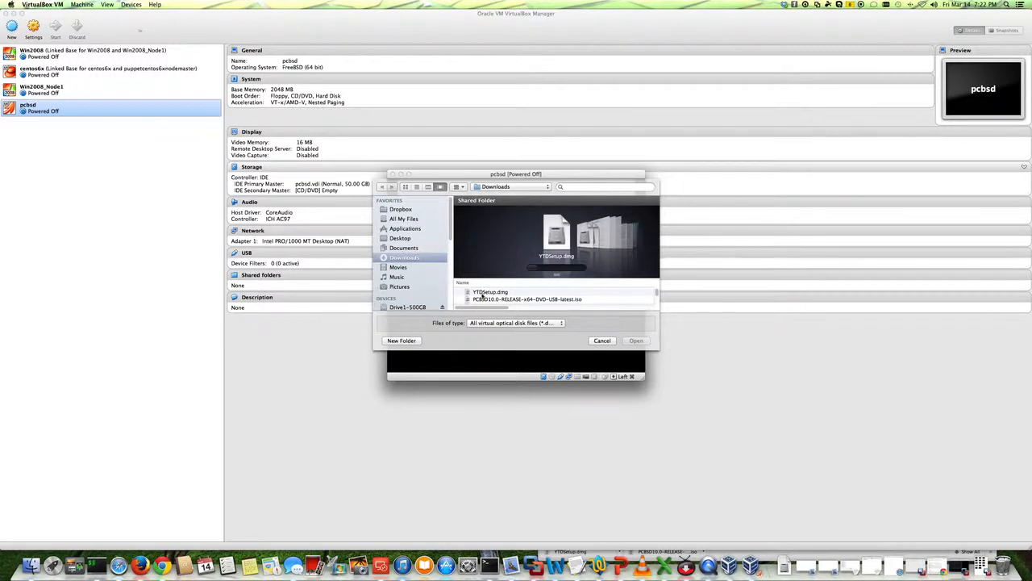
pyautogui.click(485, 300)
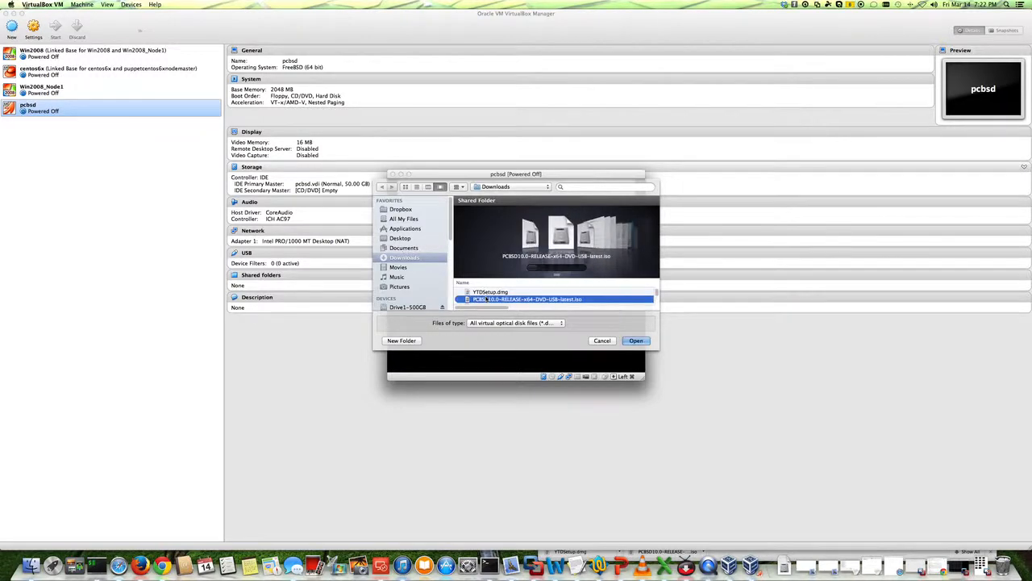
pyautogui.click(636, 341)
pyautogui.click(615, 287)
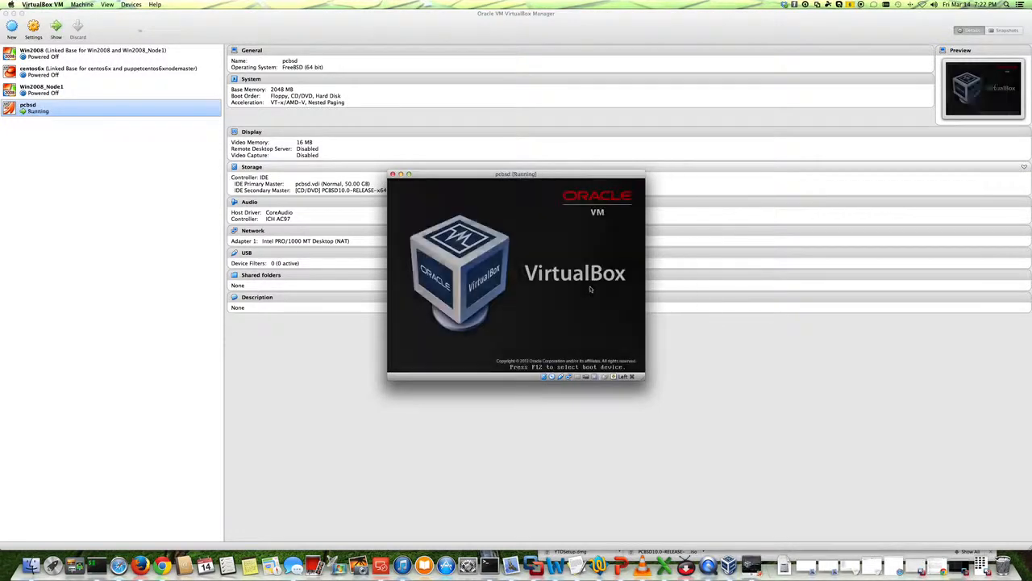
# Boot the Graphical Install entry and rearrange the running VM window on screen.
pyautogui.click(409, 174)
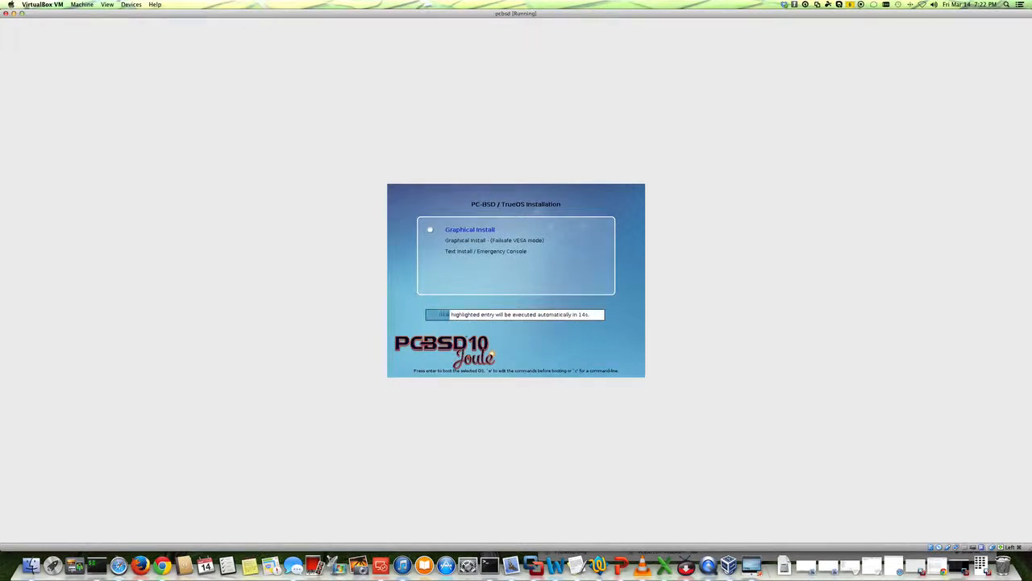
pyautogui.press('Return')
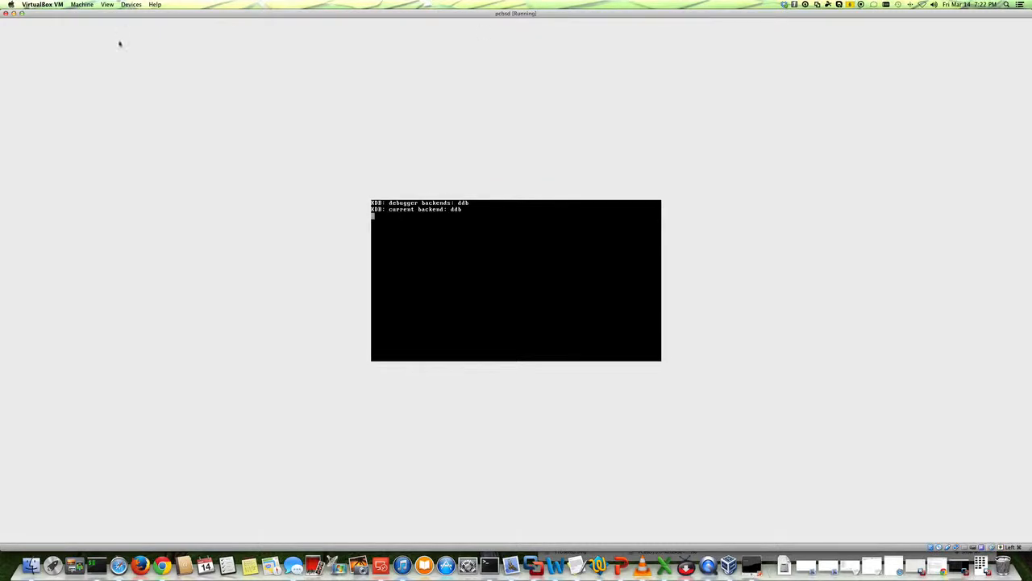
pyautogui.moveTo(73, 47); pyautogui.dragTo(491, 225)
pyautogui.moveTo(574, 231); pyautogui.dragTo(281, 83)
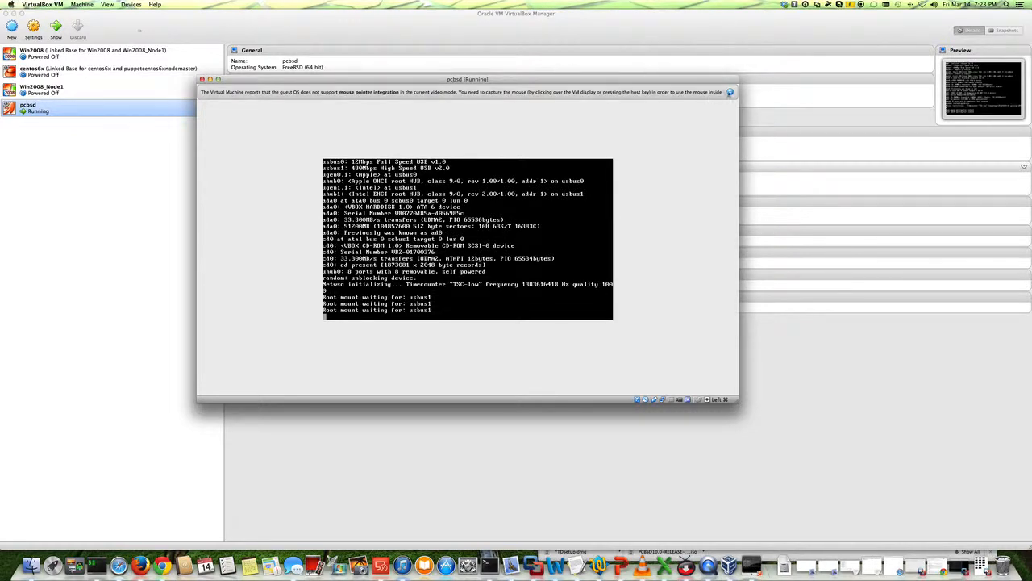
# Dismiss the mouse integration notice and enlarge and reposition the running pcbsd VM window.
pyautogui.click(730, 91)
pyautogui.moveTo(583, 80); pyautogui.dragTo(597, 114)
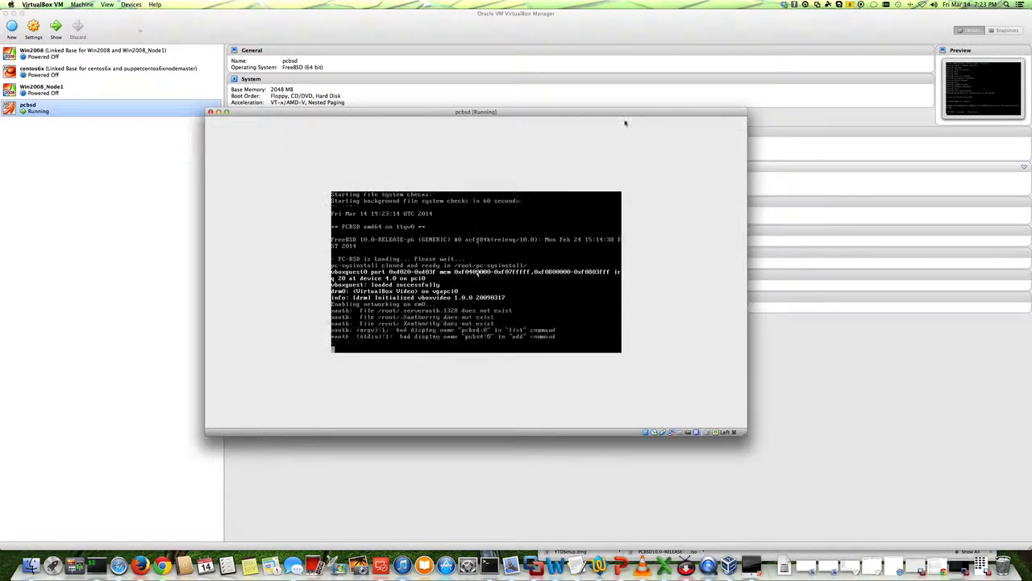
pyautogui.moveTo(622, 112); pyautogui.dragTo(640, 105)
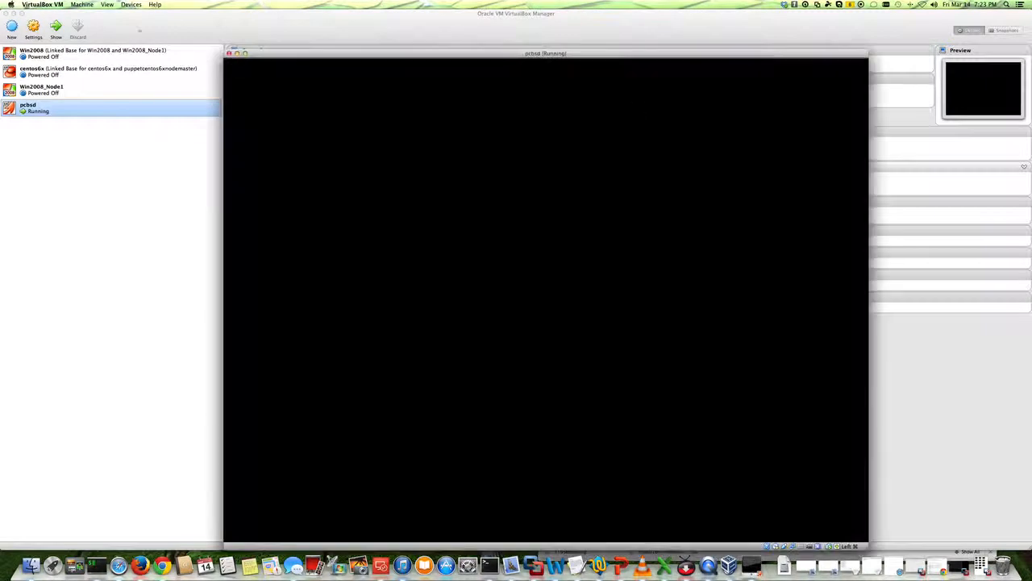
pyautogui.click(859, 66)
pyautogui.moveTo(560, 54); pyautogui.dragTo(463, 31)
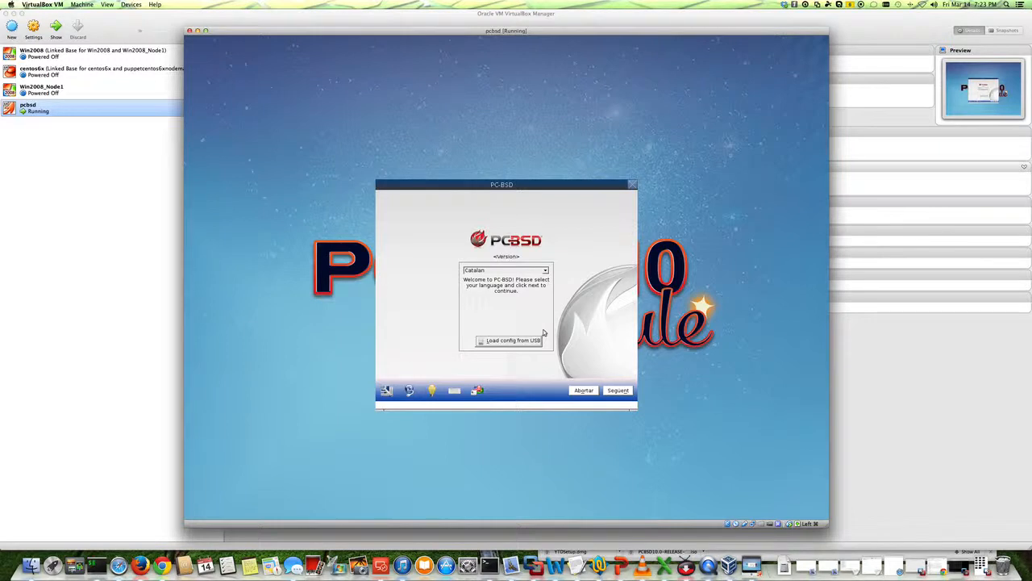
# Select English as the installation language and continue to system selection.
pyautogui.click(546, 272)
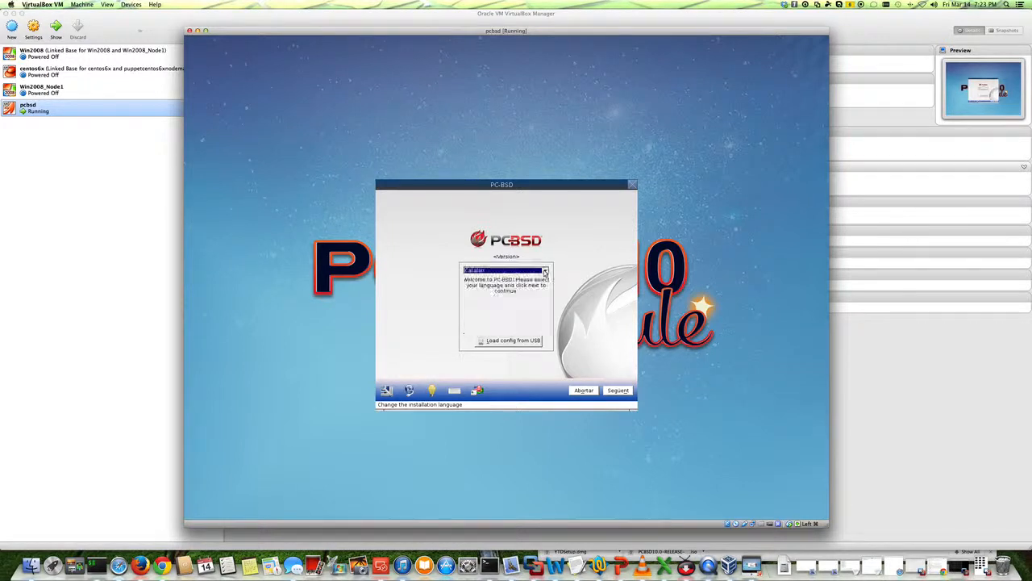
pyautogui.click(513, 279)
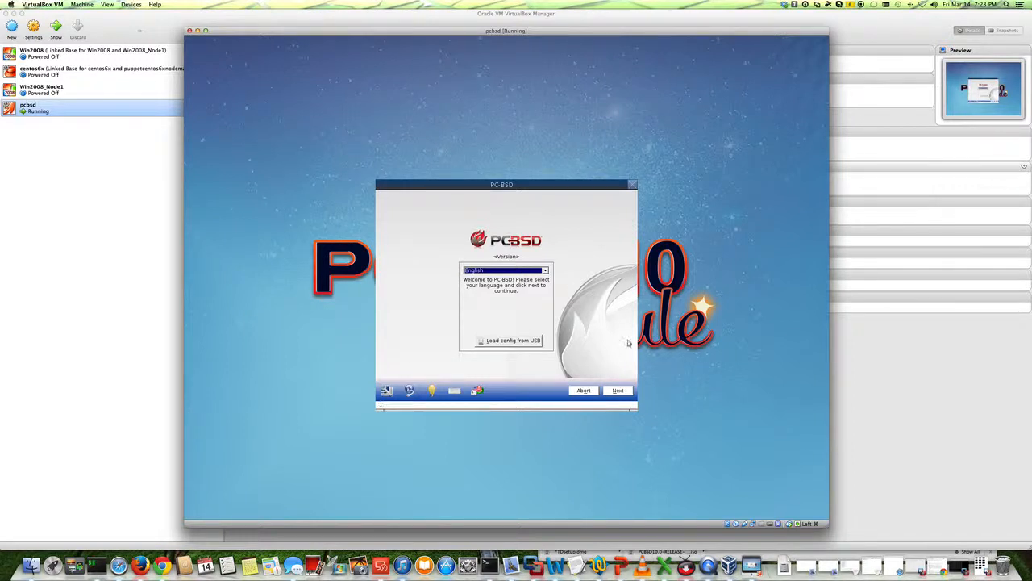
pyautogui.click(616, 392)
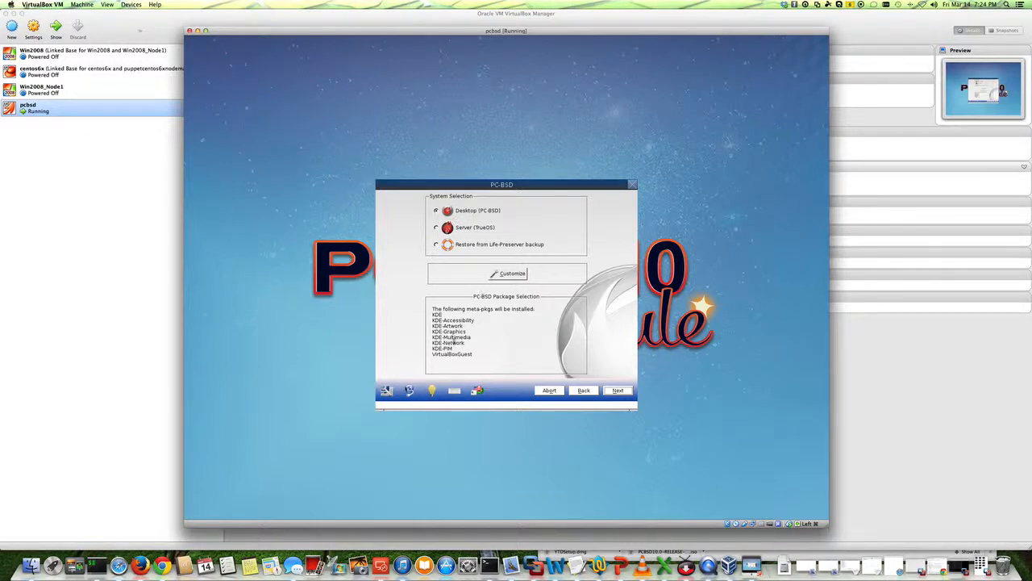
# Open the package customization for the Desktop (PC-BSD) system and add the Mate desktop.
pyautogui.moveTo(433, 314); pyautogui.dragTo(475, 356)
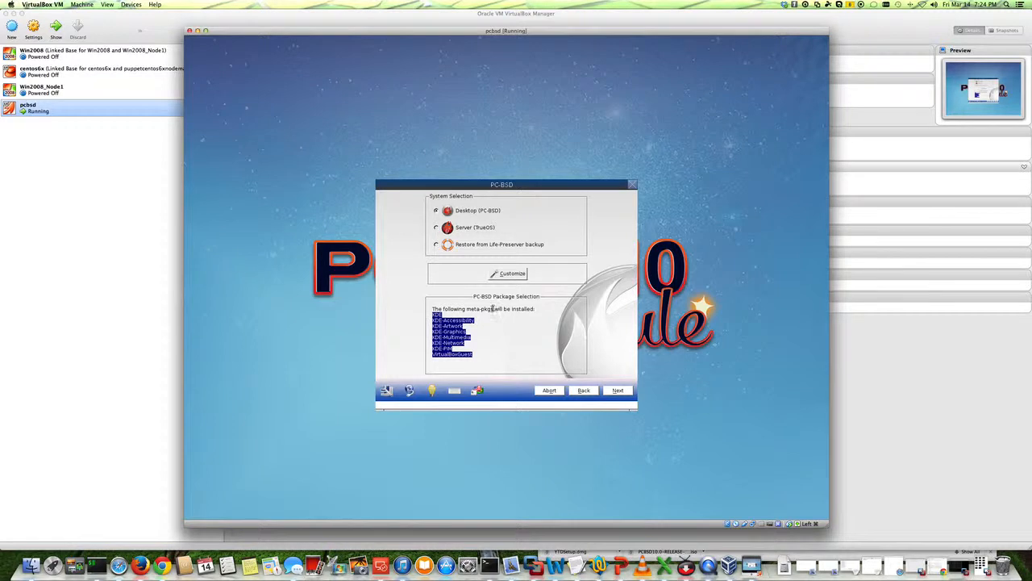
pyautogui.click(496, 275)
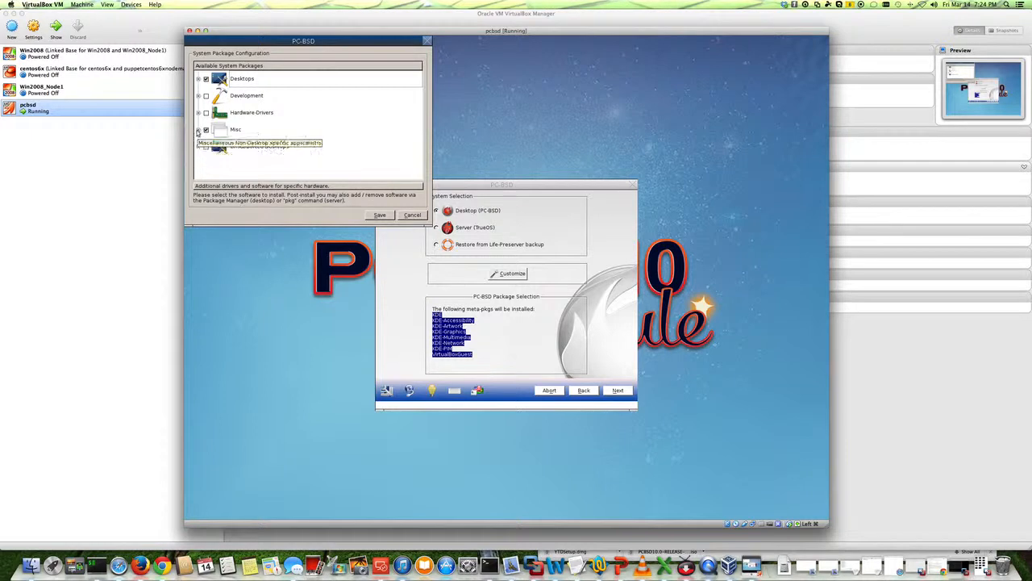
pyautogui.click(198, 129)
pyautogui.scroll(-1, 278, 141)
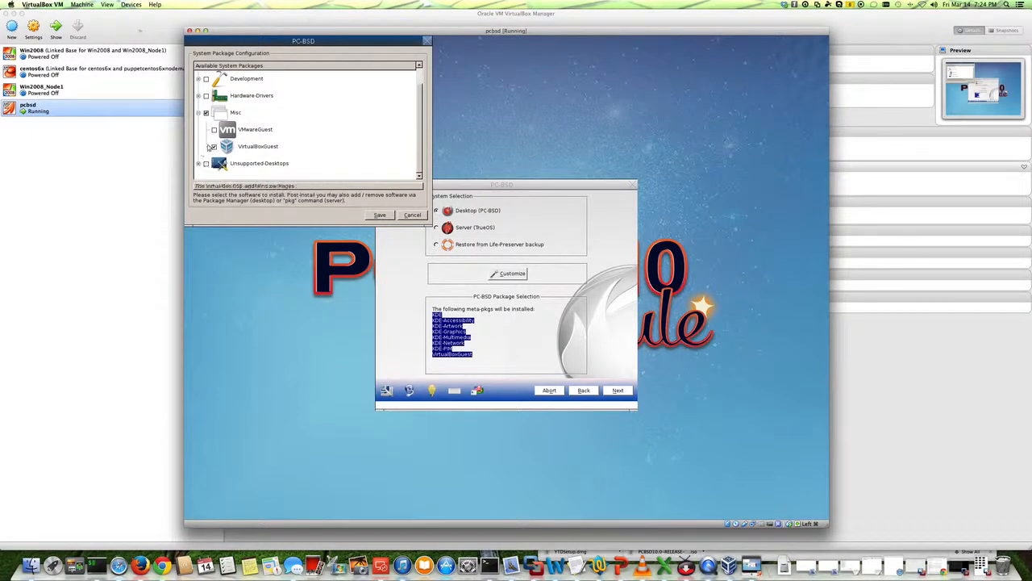
pyautogui.scroll(1, 207, 138)
pyautogui.click(199, 78)
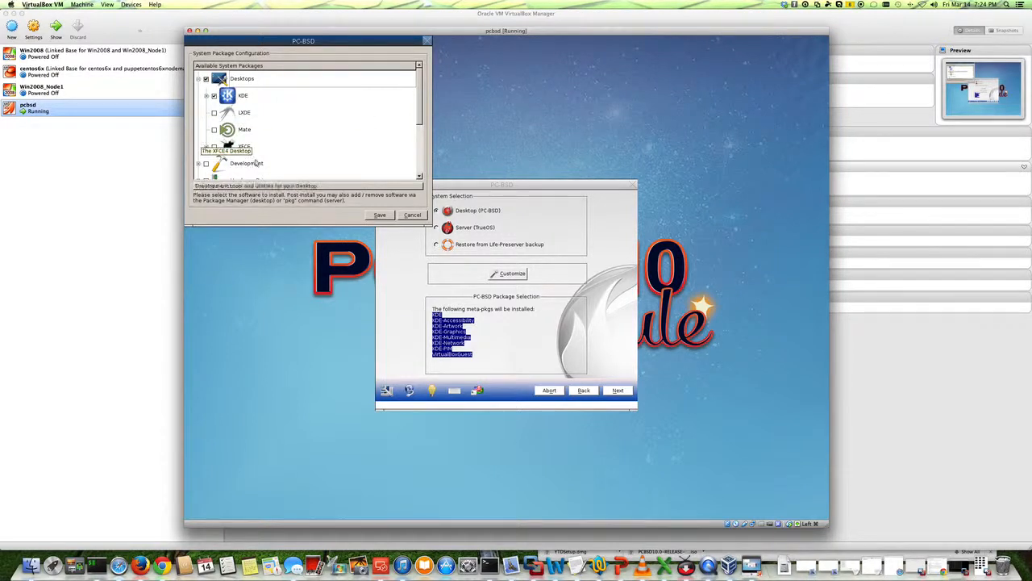
pyautogui.click(214, 130)
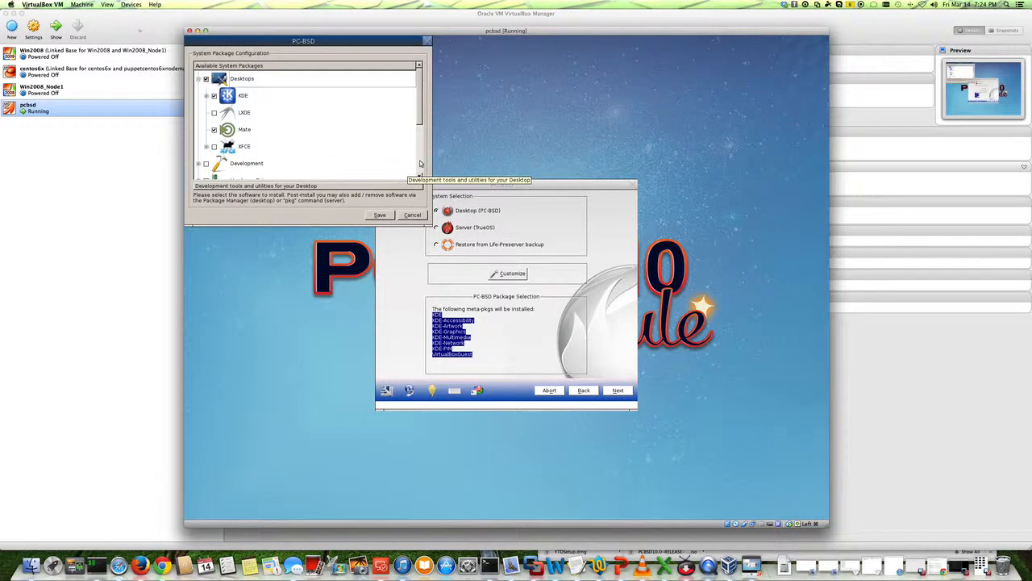
# Browse the Unsupported-Desktops package group and its window managers.
pyautogui.scroll(-5, 420, 164)
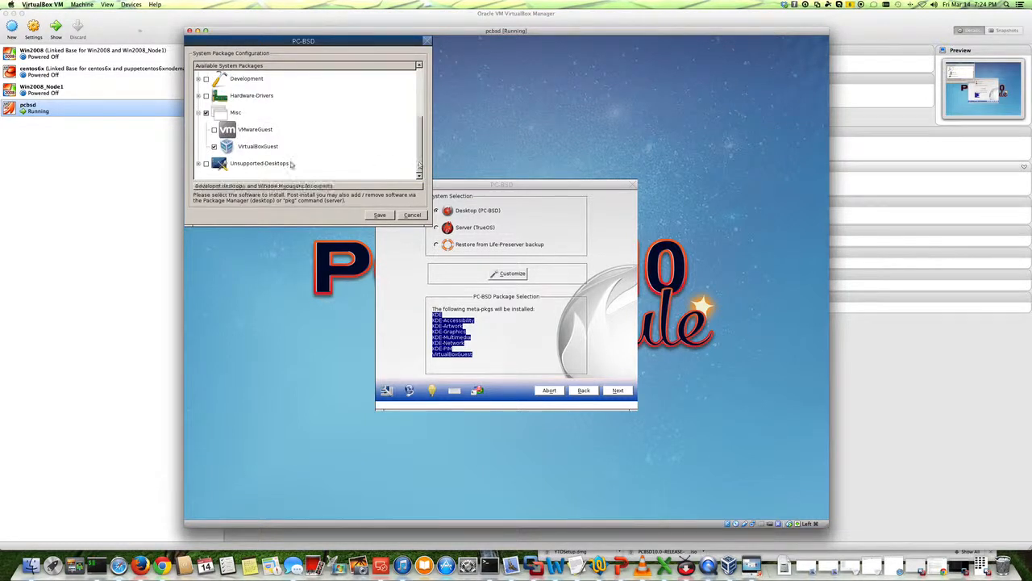
pyautogui.click(199, 164)
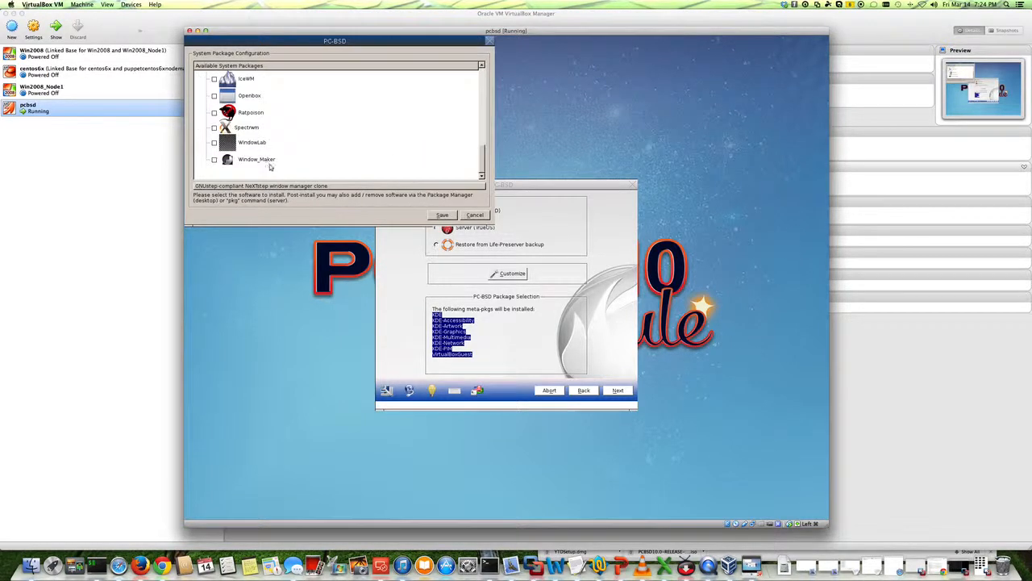
pyautogui.scroll(-3, 271, 167)
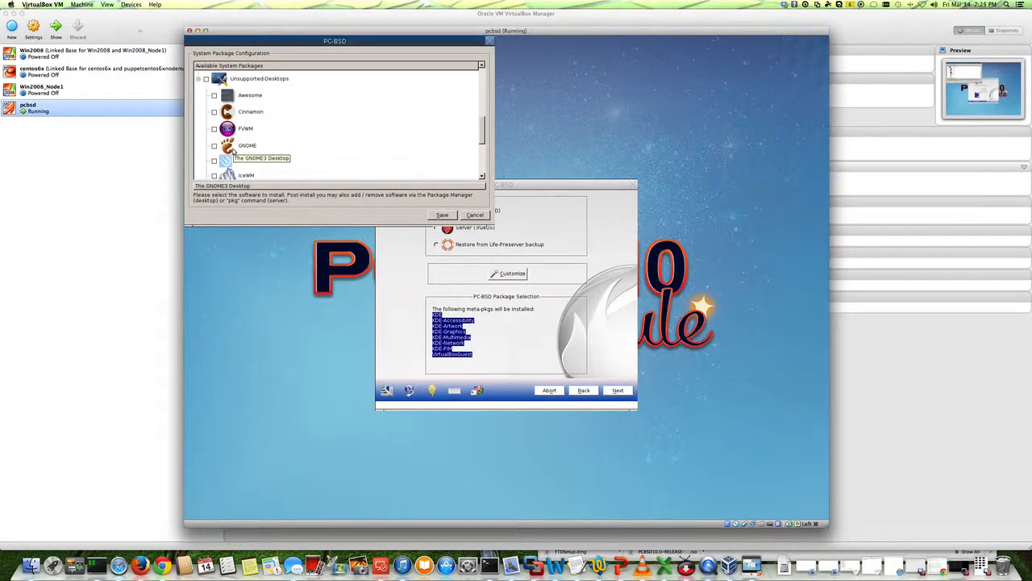
pyautogui.scroll(3, 306, 148)
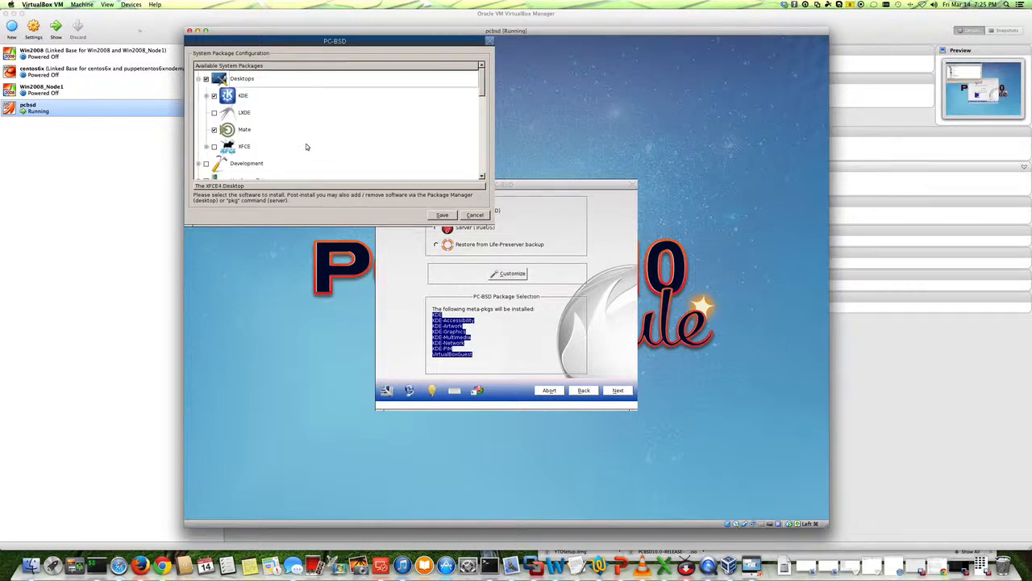
pyautogui.scroll(-2, 290, 141)
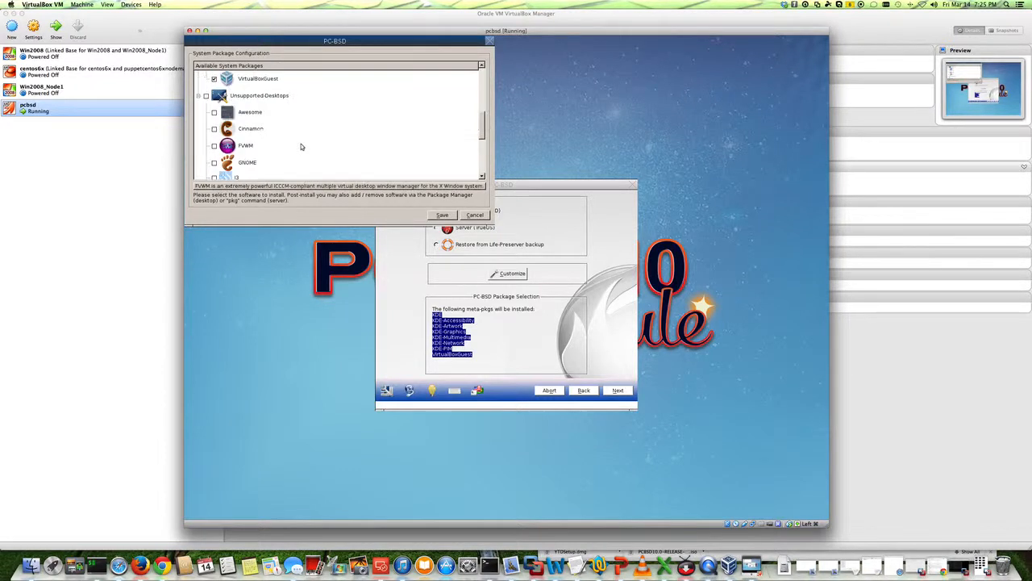
# Expand the Development group and select the whole Development package group for installation.
pyautogui.click(199, 112)
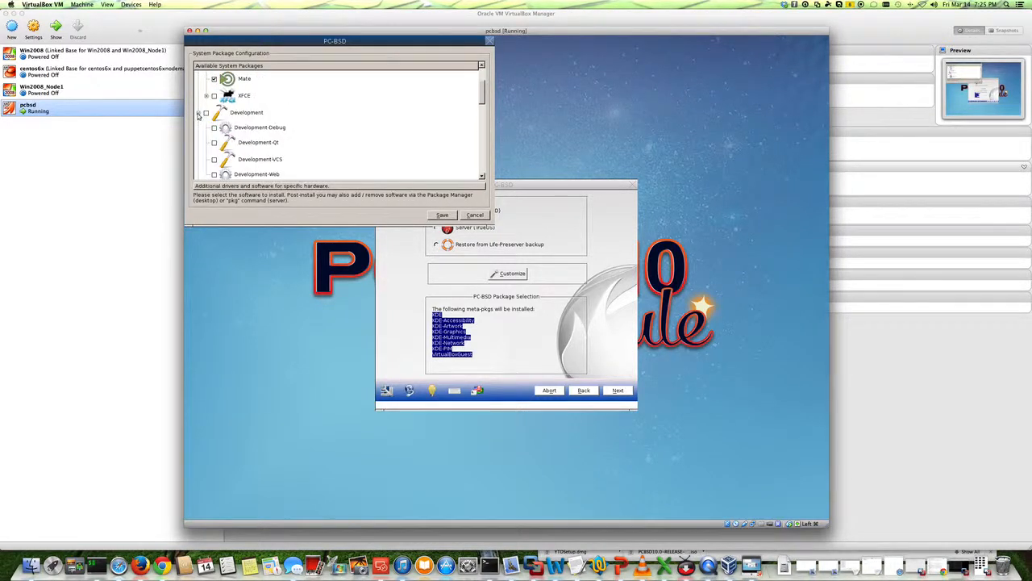
pyautogui.scroll(-3, 325, 138)
pyautogui.scroll(1, 325, 138)
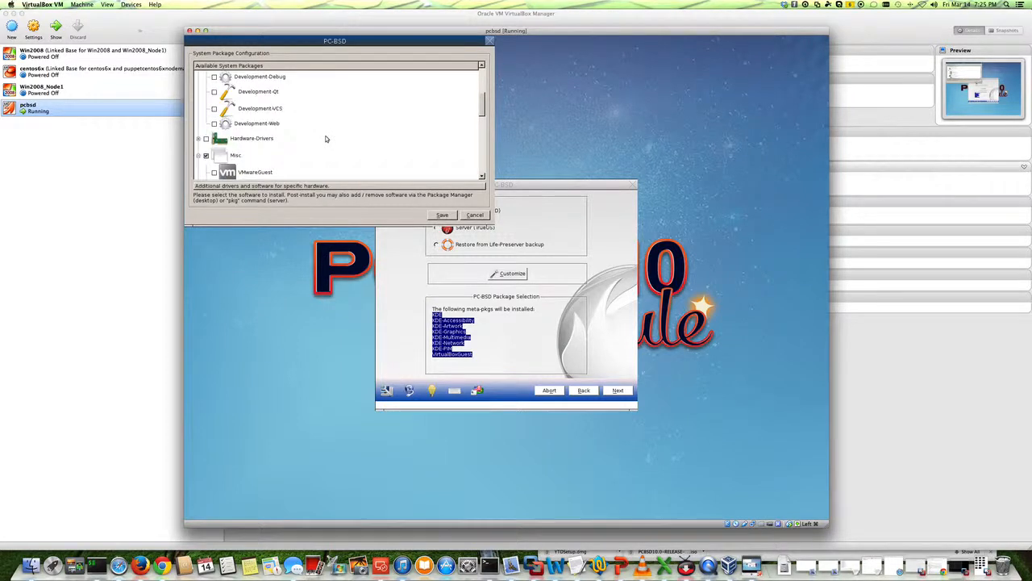
pyautogui.scroll(1, 326, 139)
pyautogui.click(206, 113)
# Inspect the Hardware-Drivers packages and save the customized package selection.
pyautogui.scroll(-1, 308, 144)
pyautogui.click(204, 140)
pyautogui.scroll(-1, 278, 147)
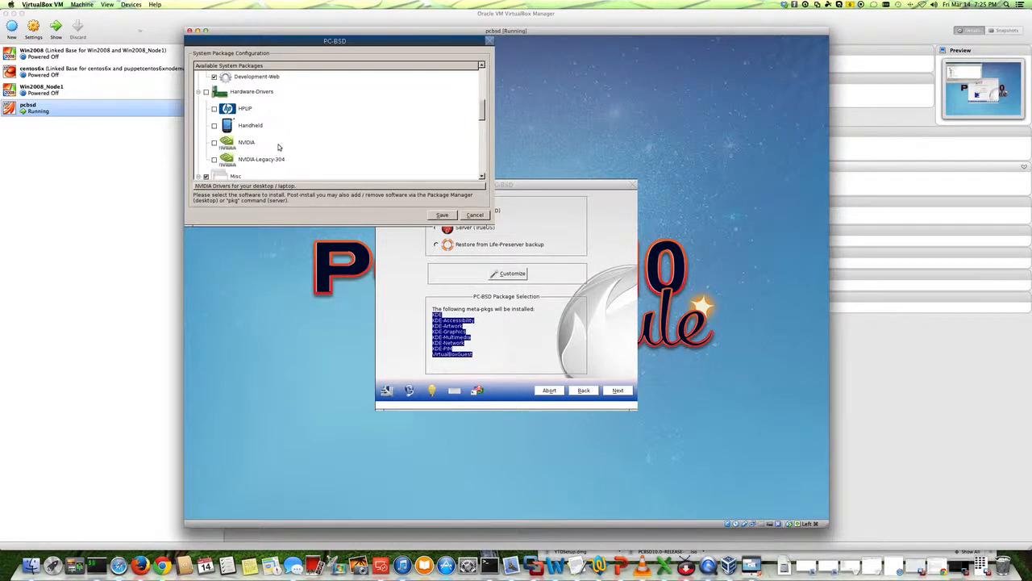
pyautogui.scroll(-2, 278, 146)
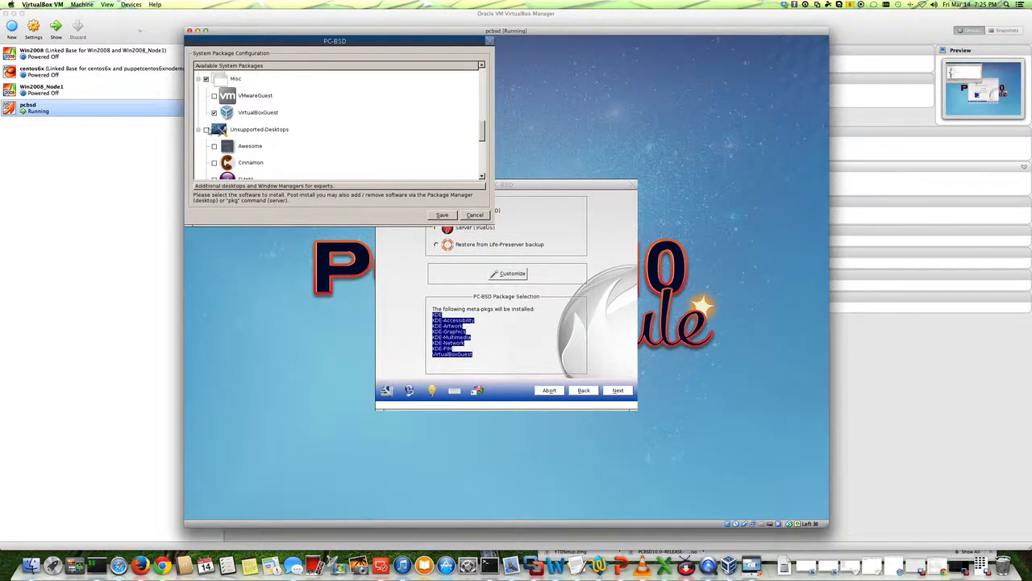
pyautogui.scroll(-5, 274, 145)
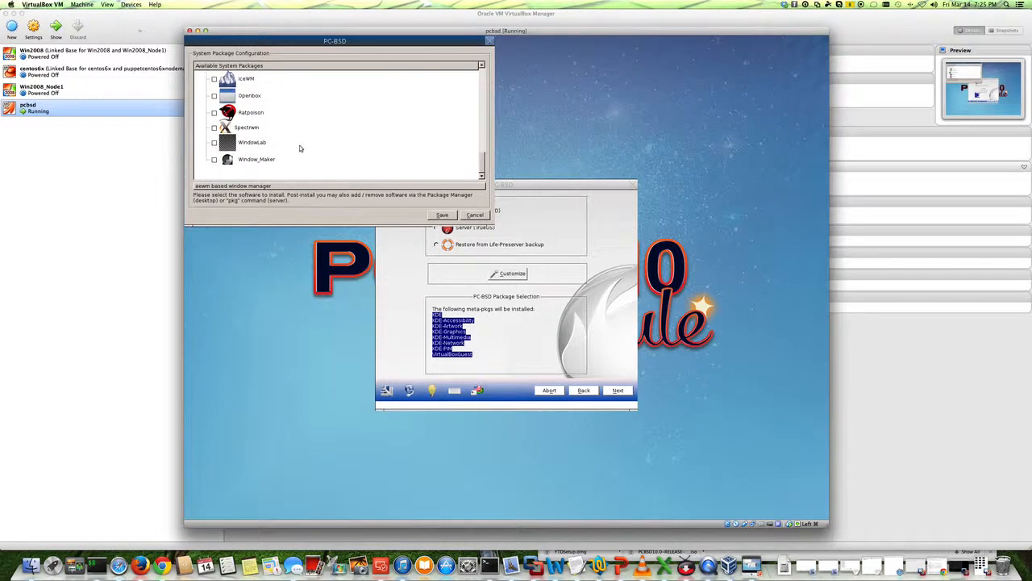
pyautogui.click(442, 215)
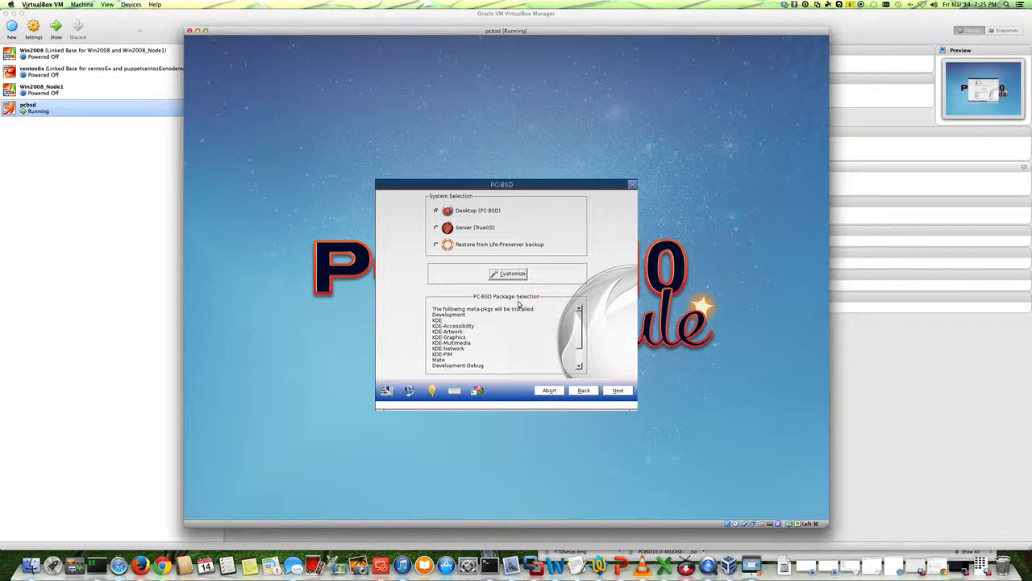
# Review the selected meta-packages and continue to the disk selection page.
pyautogui.click(577, 359)
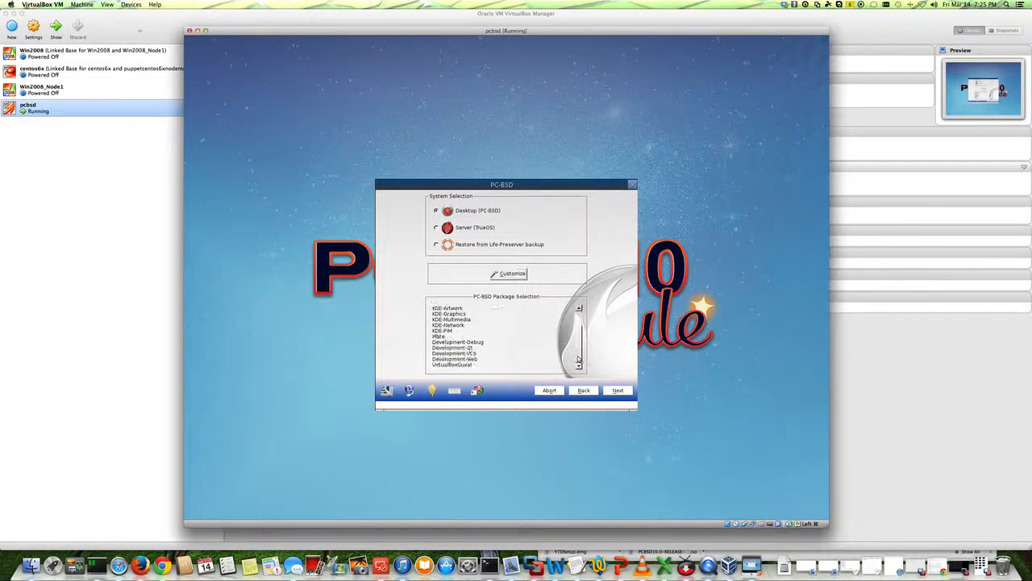
pyautogui.click(614, 394)
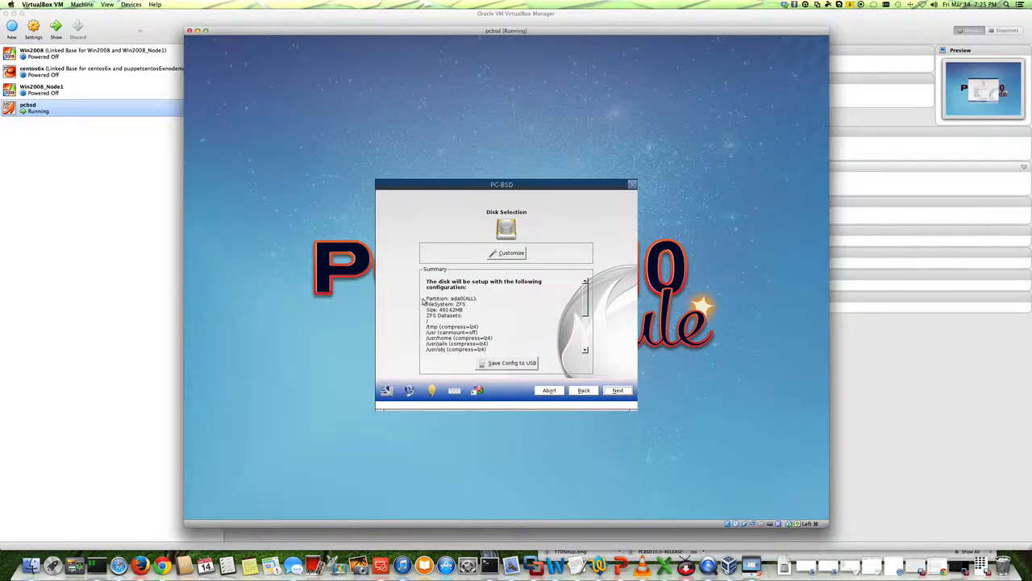
pyautogui.moveTo(453, 304); pyautogui.dragTo(468, 304)
pyautogui.moveTo(587, 301); pyautogui.dragTo(568, 292)
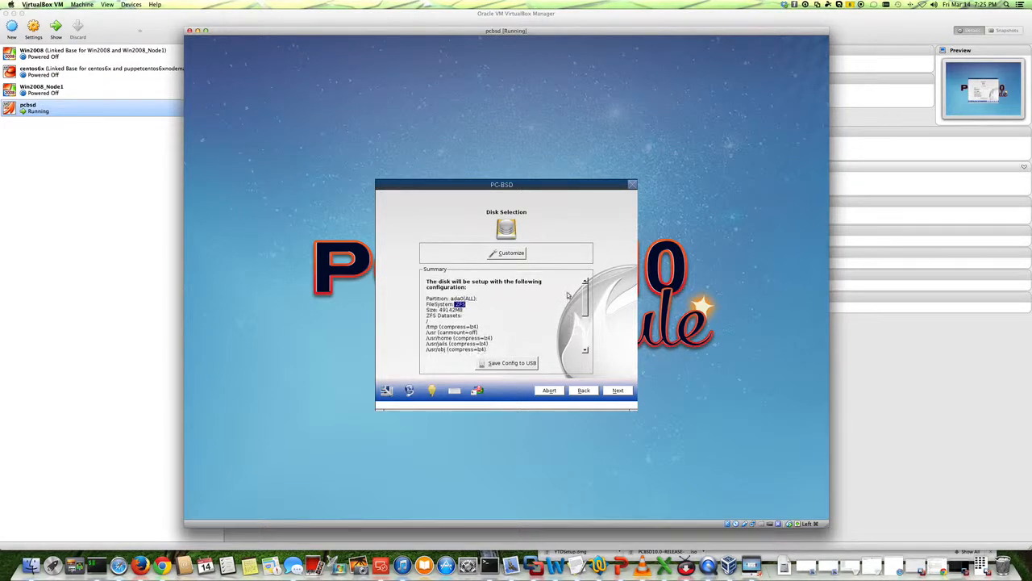
# Open disk customization in Advanced mode, keep the entire ada0 disk, and step to the disk summary and back.
pyautogui.click(511, 256)
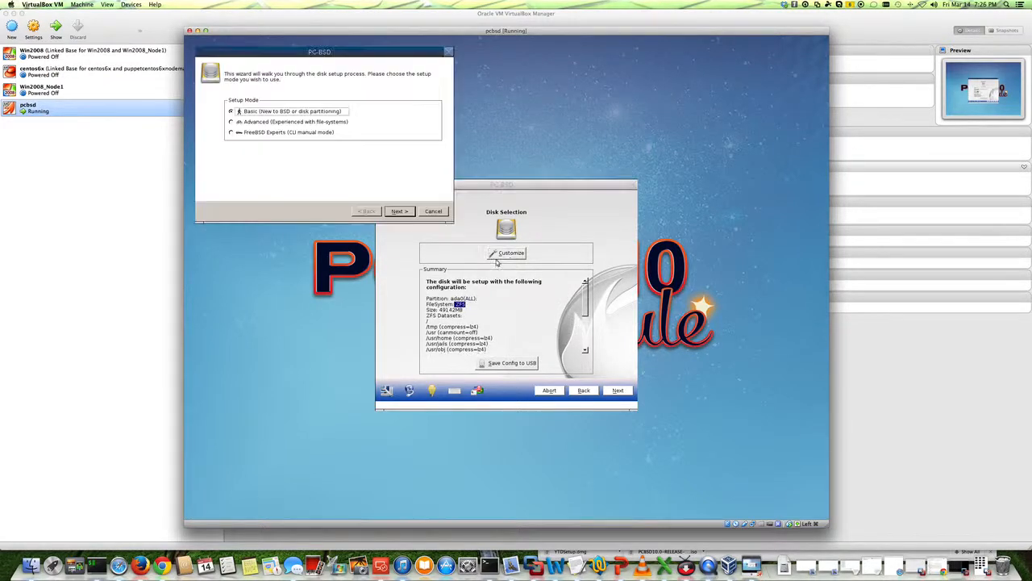
pyautogui.click(232, 122)
pyautogui.click(399, 210)
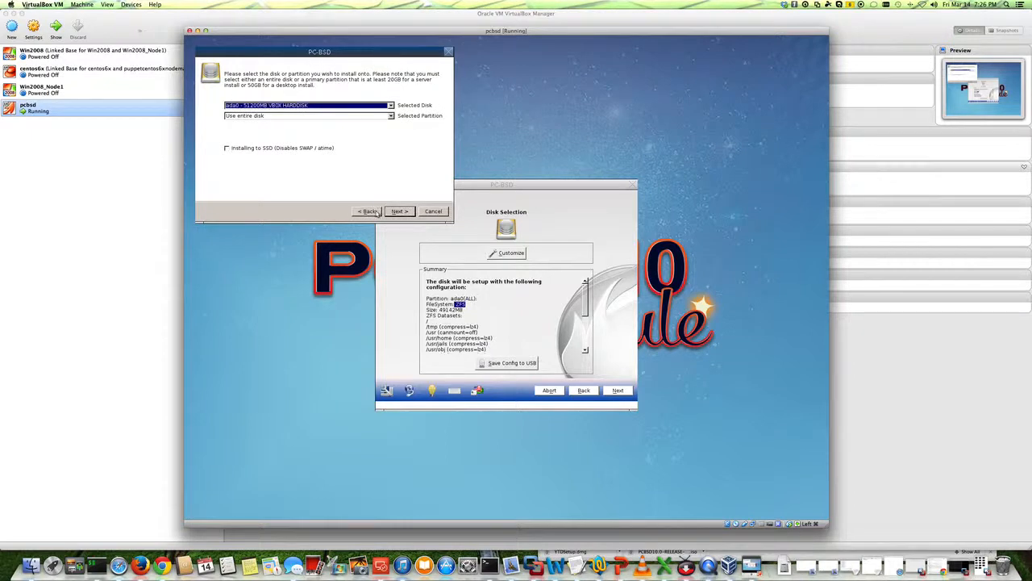
pyautogui.click(391, 117)
pyautogui.click(391, 118)
pyautogui.click(397, 212)
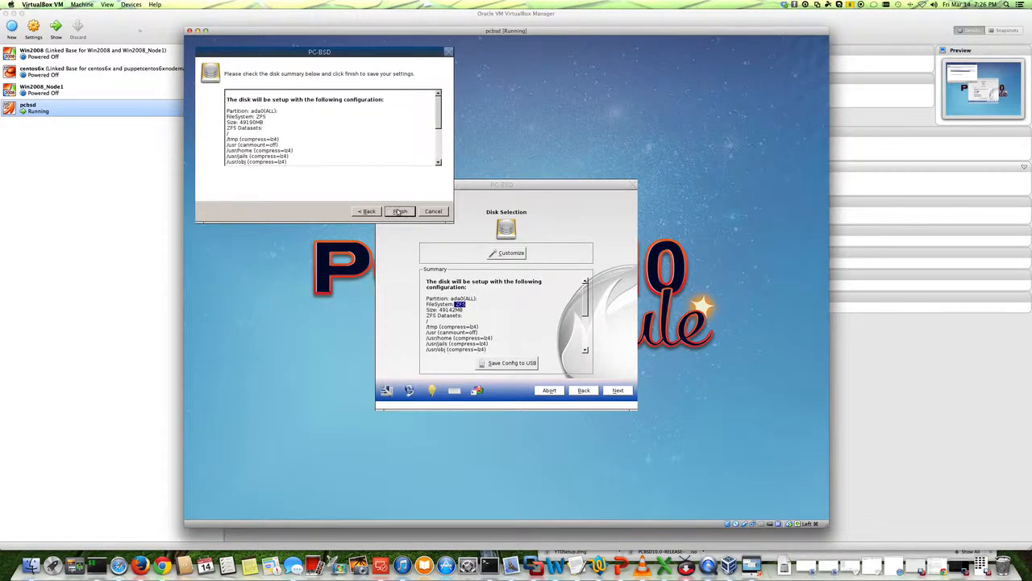
pyautogui.scroll(-5, 437, 148)
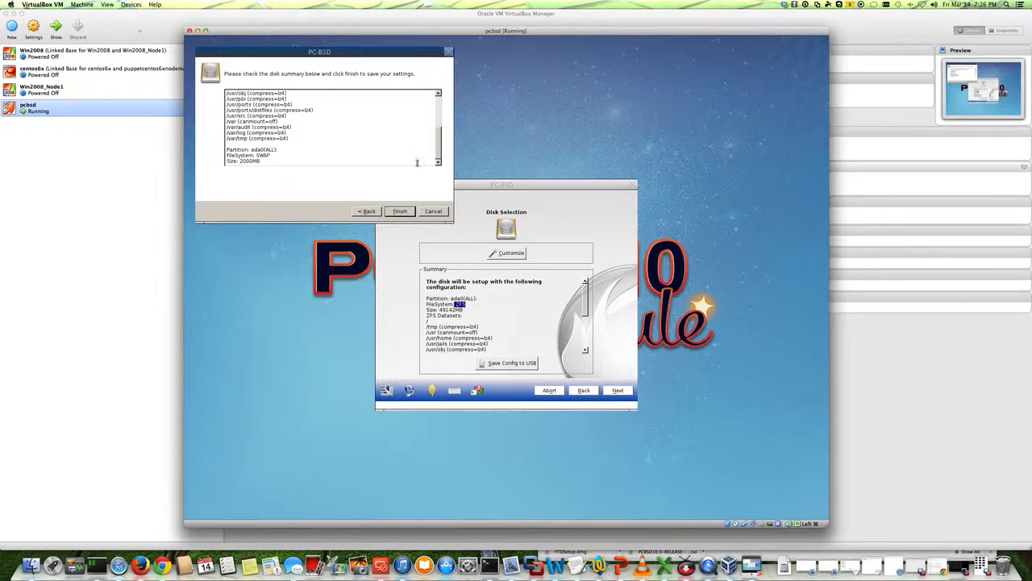
pyautogui.click(369, 211)
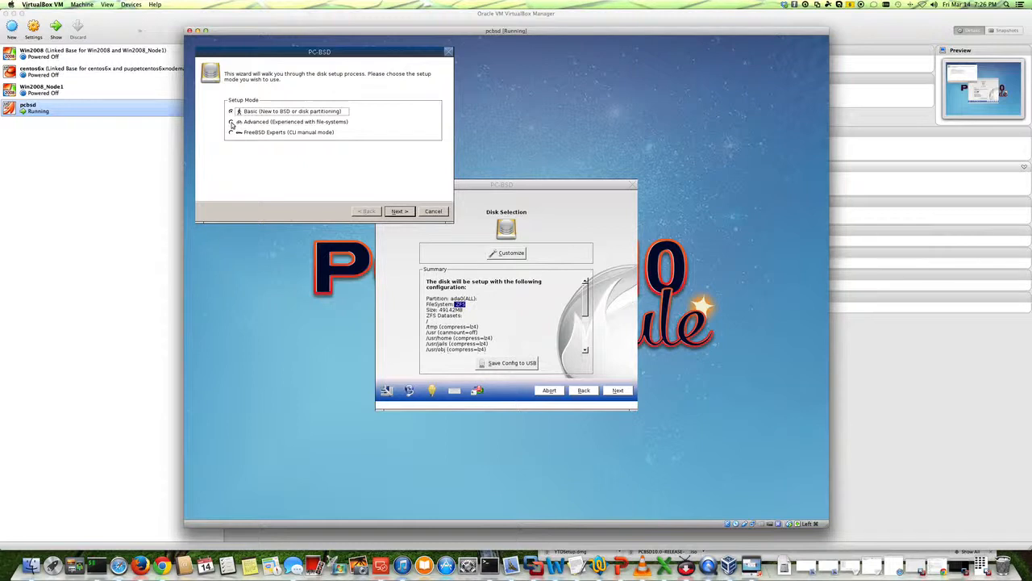
# Reopen the Advanced disk options, choose the GRUB boot loader, then cancel the disk setup wizard.
pyautogui.click(231, 121)
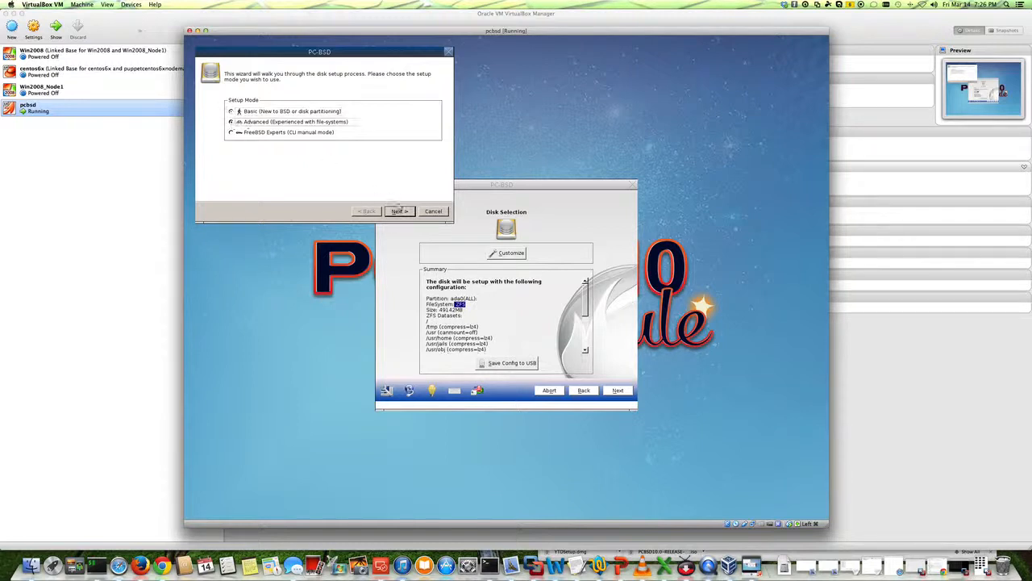
pyautogui.click(399, 210)
pyautogui.click(337, 105)
pyautogui.click(336, 108)
pyautogui.click(338, 115)
pyautogui.click(337, 121)
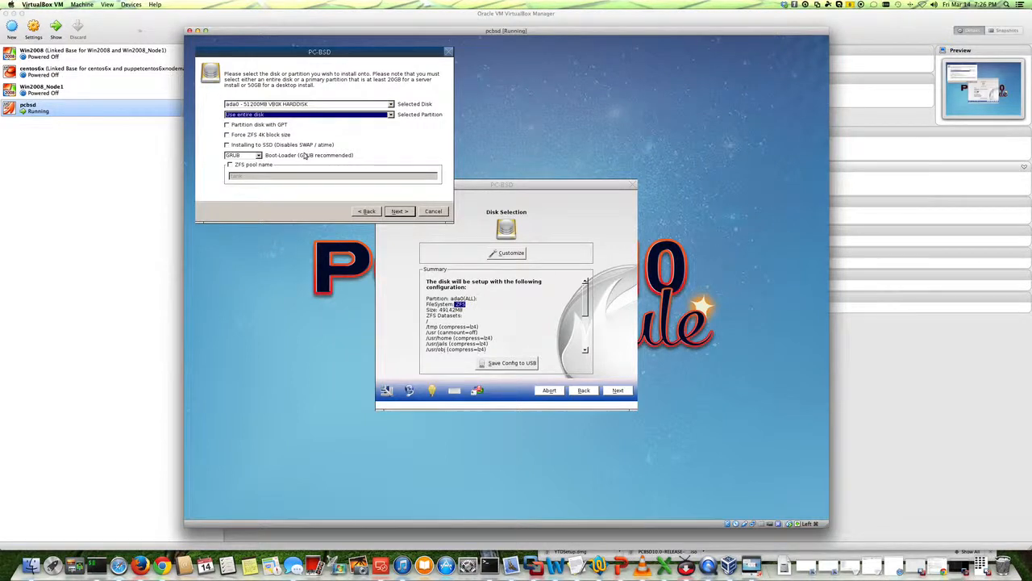
pyautogui.click(258, 155)
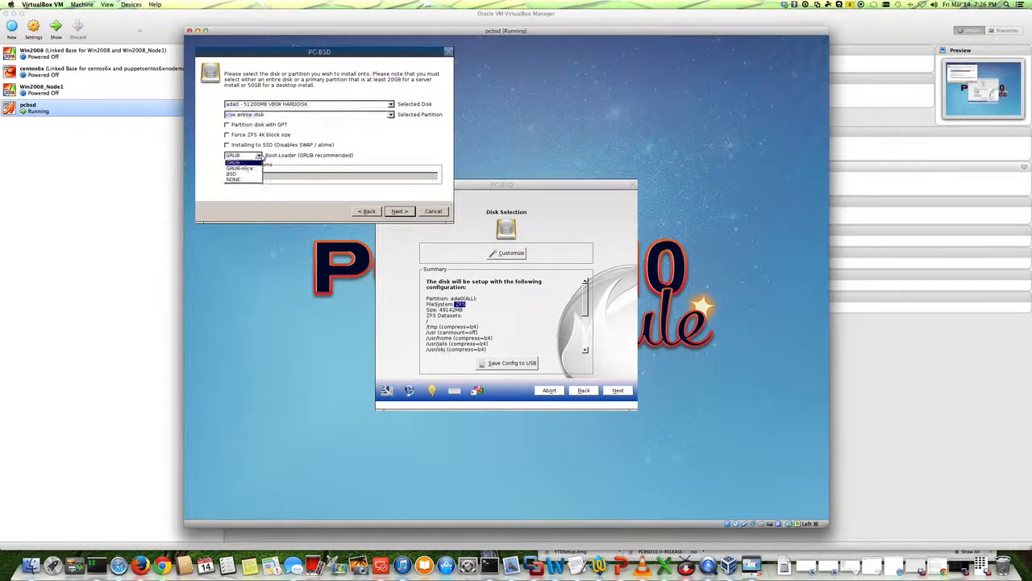
pyautogui.click(246, 162)
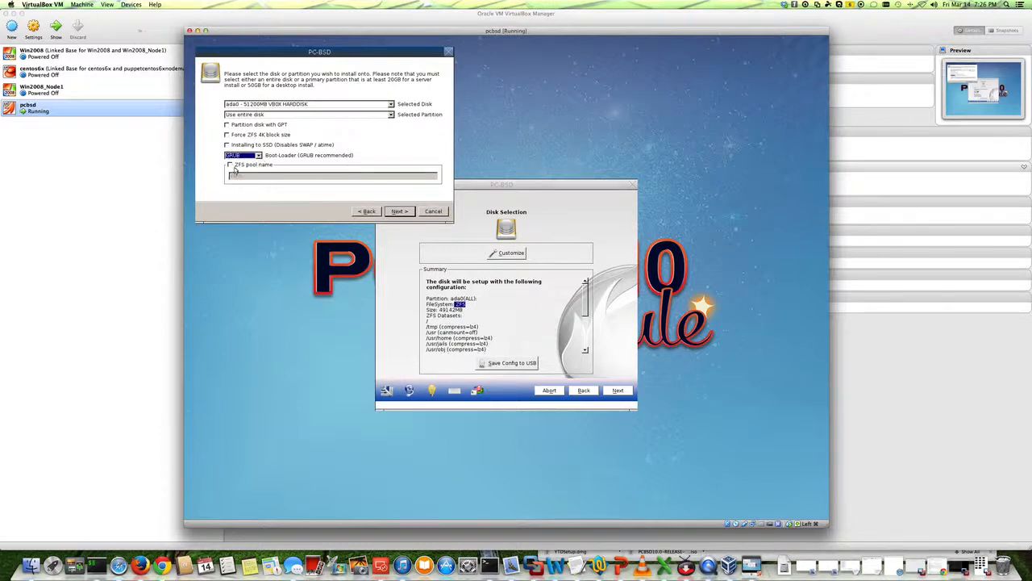
pyautogui.click(367, 212)
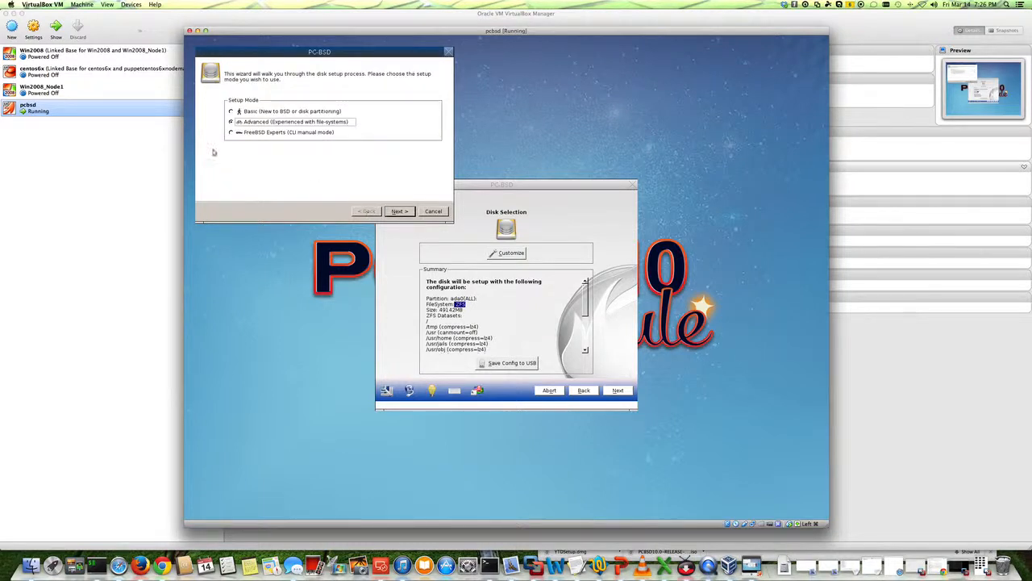
pyautogui.click(433, 212)
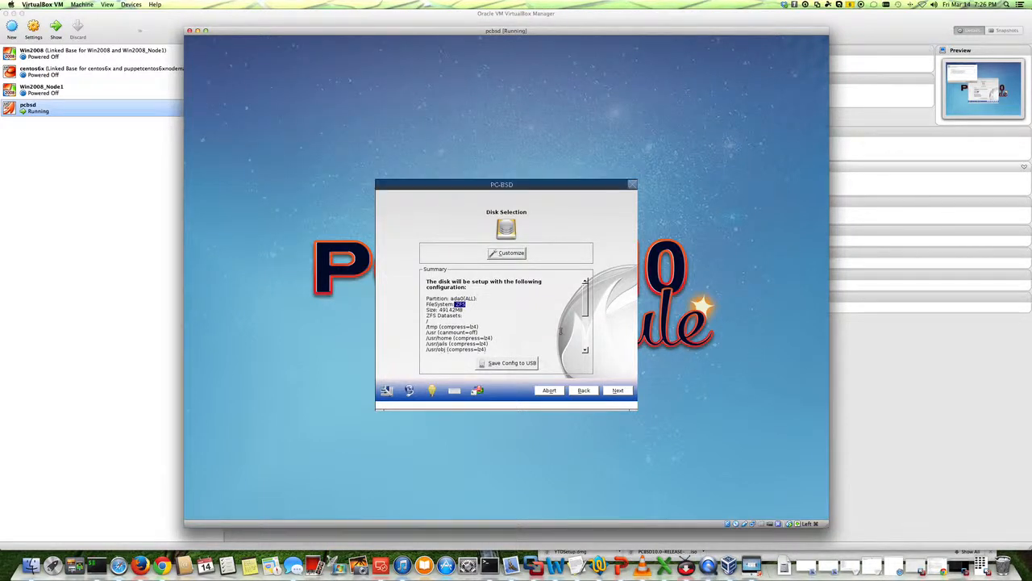
# Accept the disk configuration and confirm starting the installation.
pyautogui.click(617, 391)
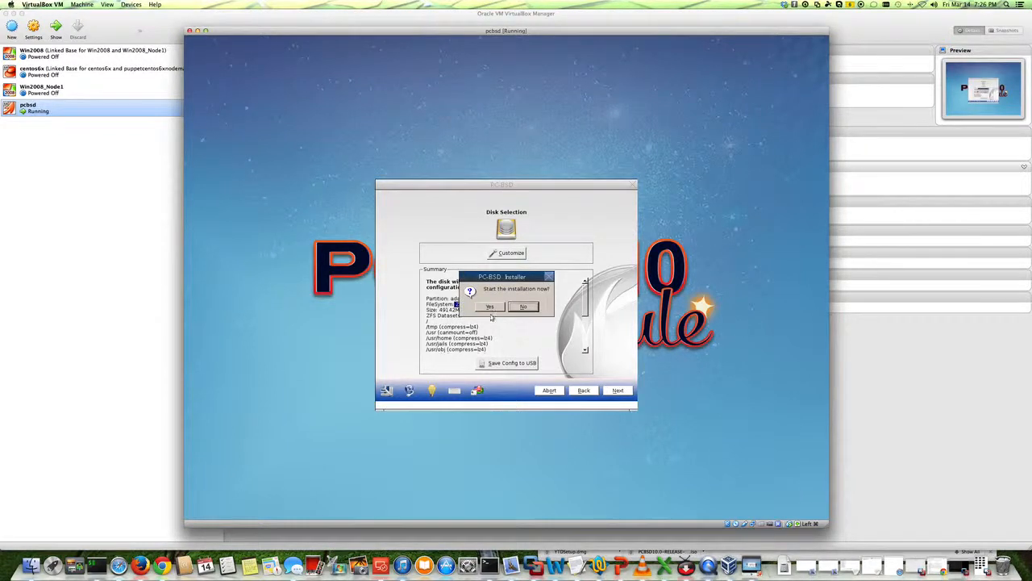
pyautogui.click(489, 307)
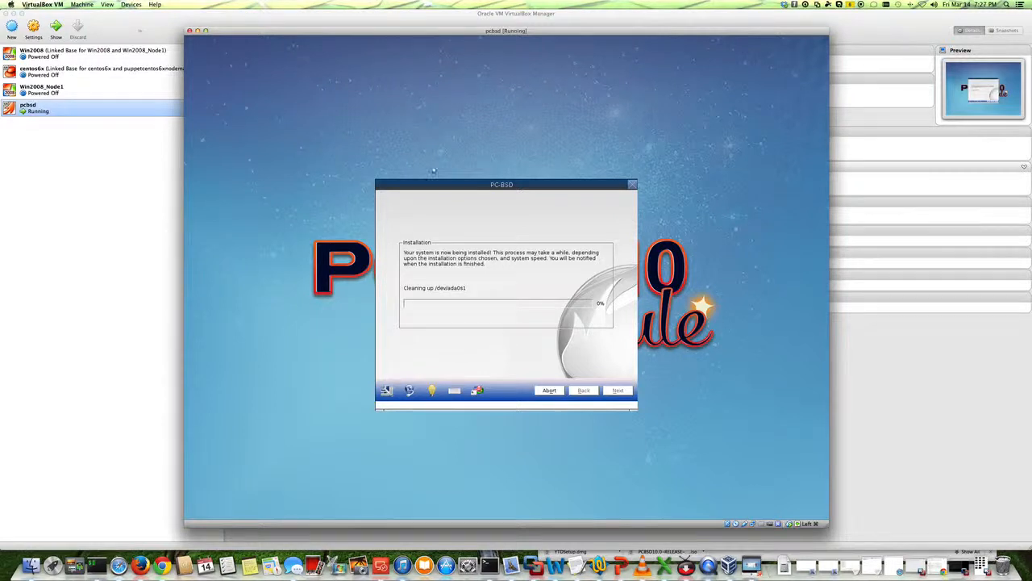
pyautogui.moveTo(416, 32); pyautogui.dragTo(447, 46)
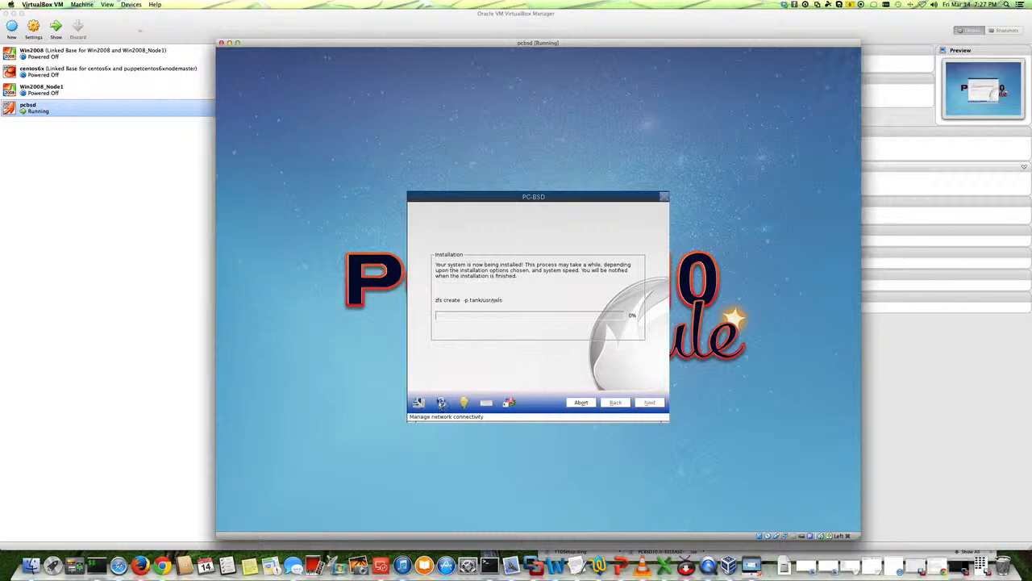
# Open the network manager during installation, inspect the em0 adapter's status and the configuration tabs, then close it.
pyautogui.click(440, 403)
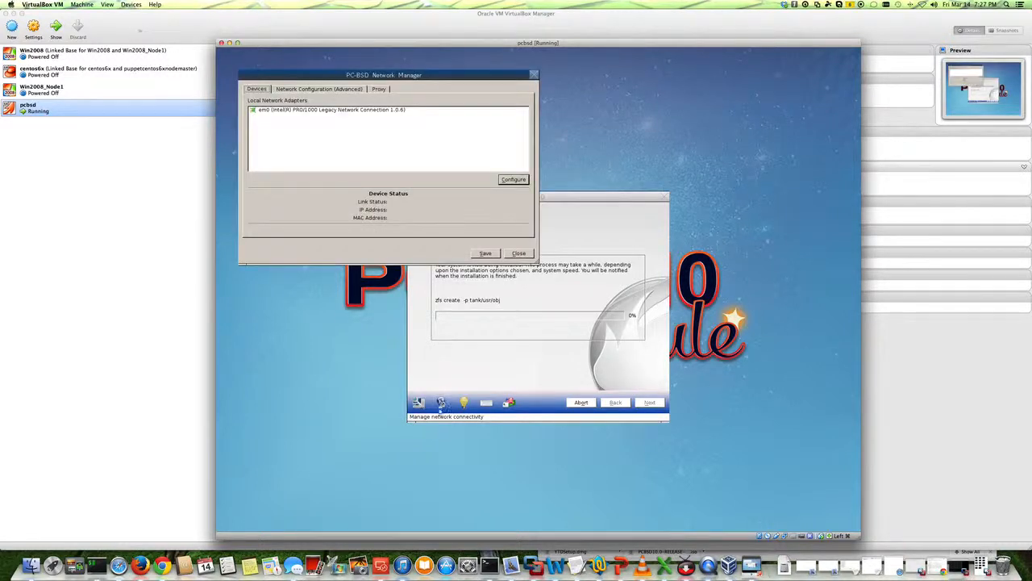
pyautogui.click(320, 110)
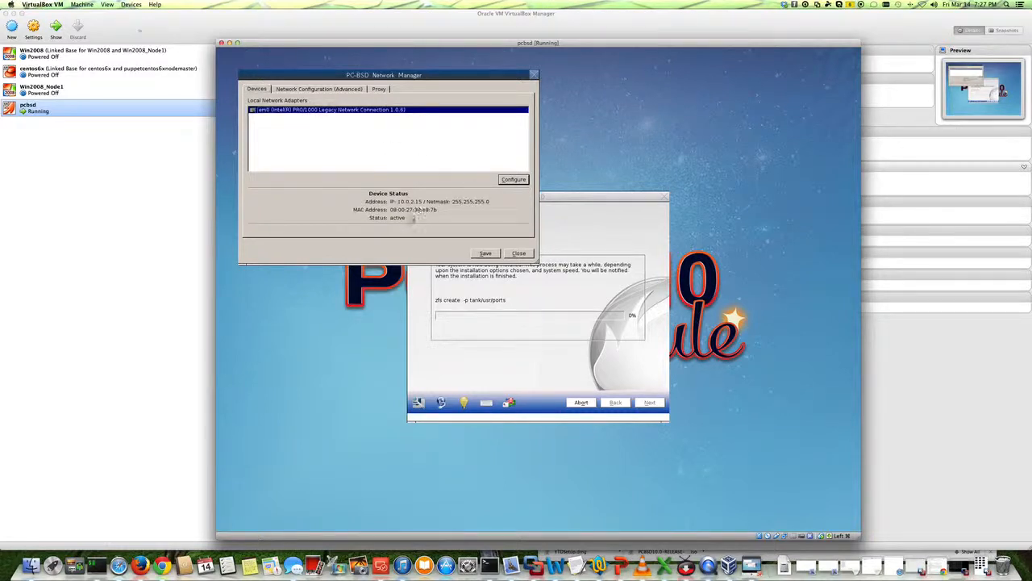
pyautogui.click(290, 92)
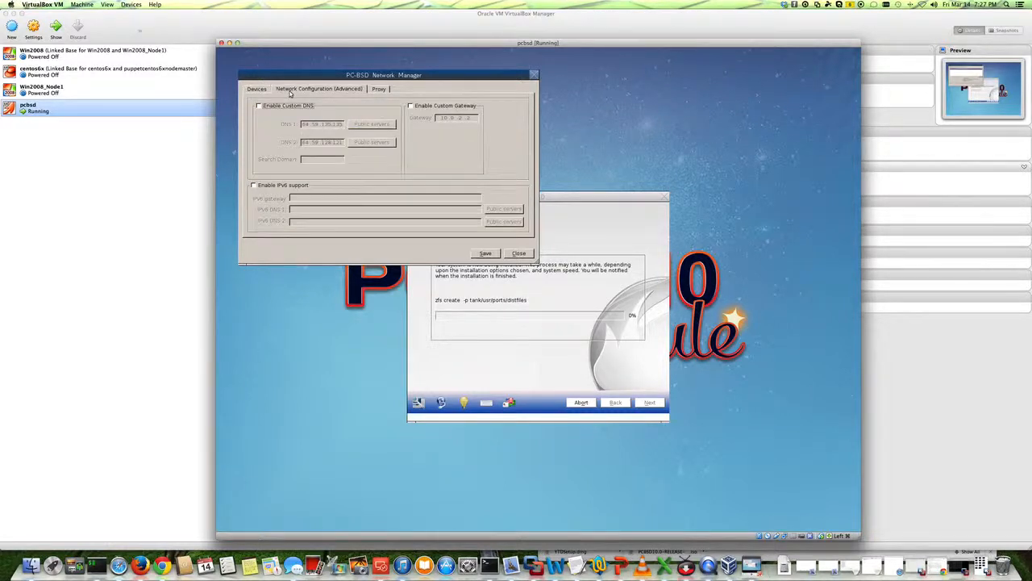
pyautogui.click(258, 89)
pyautogui.click(312, 92)
pyautogui.click(385, 91)
pyautogui.click(342, 91)
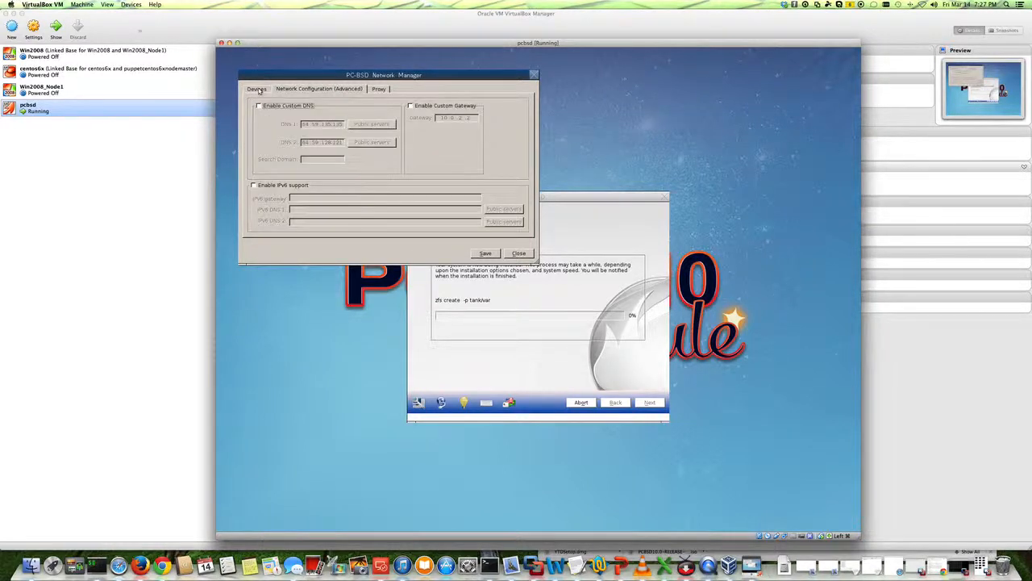
pyautogui.click(258, 90)
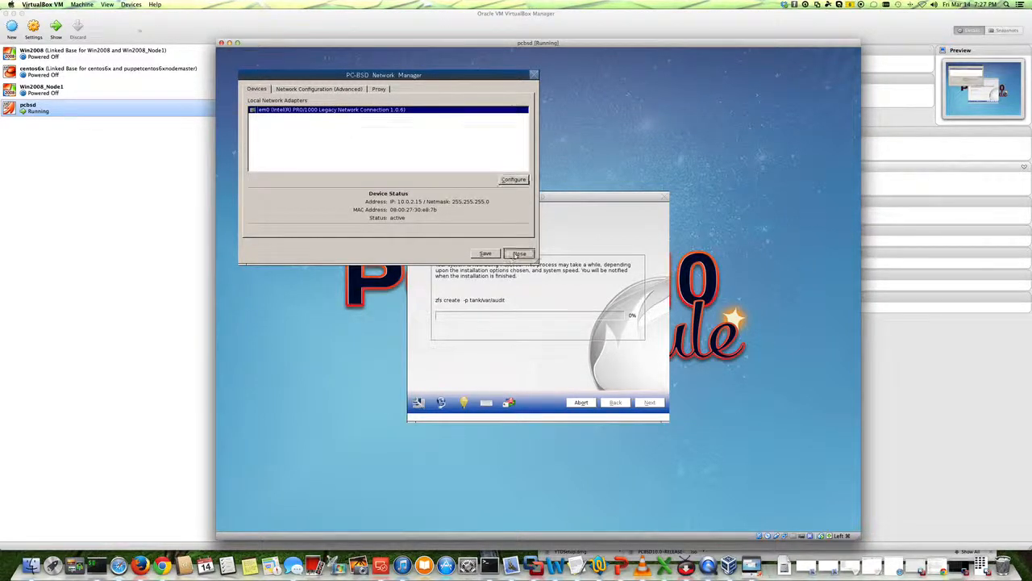
pyautogui.click(516, 252)
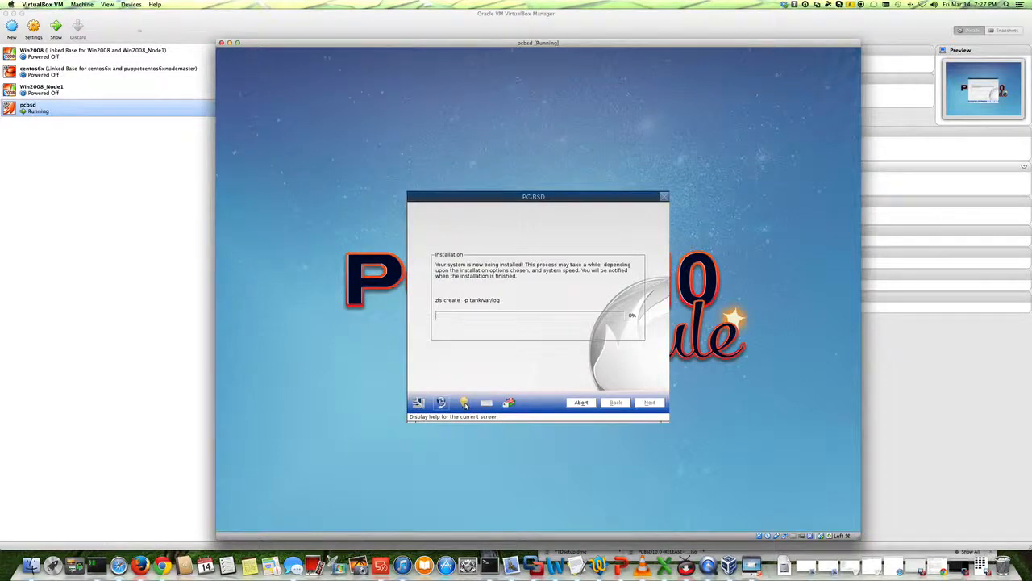